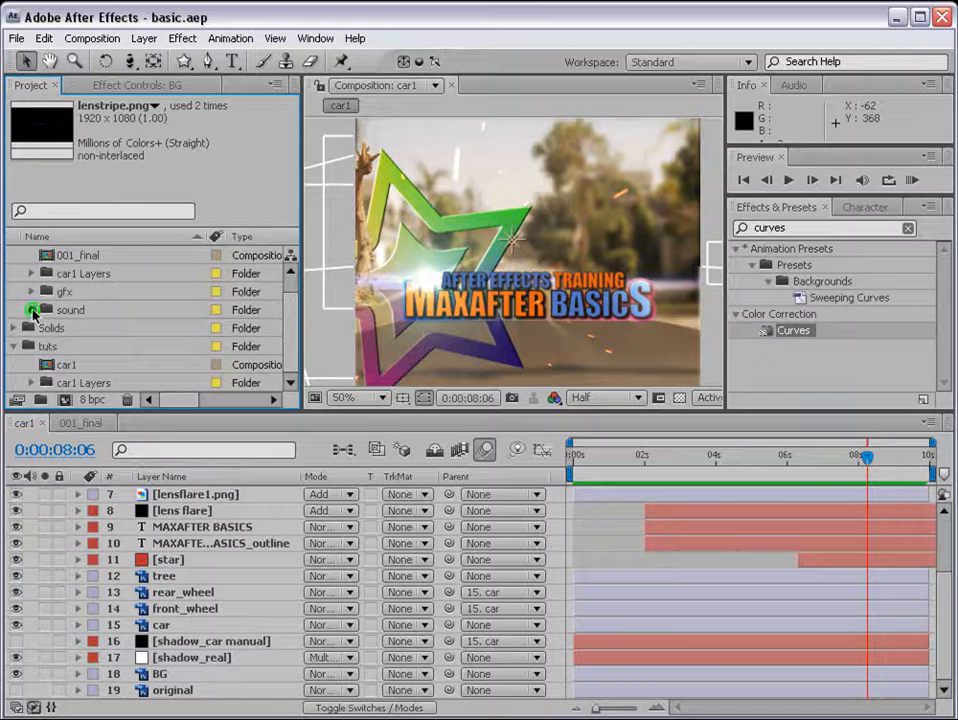
# Step: Add machines.mp3 from the sound folder beneath all layers of the car1 composition and reveal its waveform
pyautogui.click(93, 330)
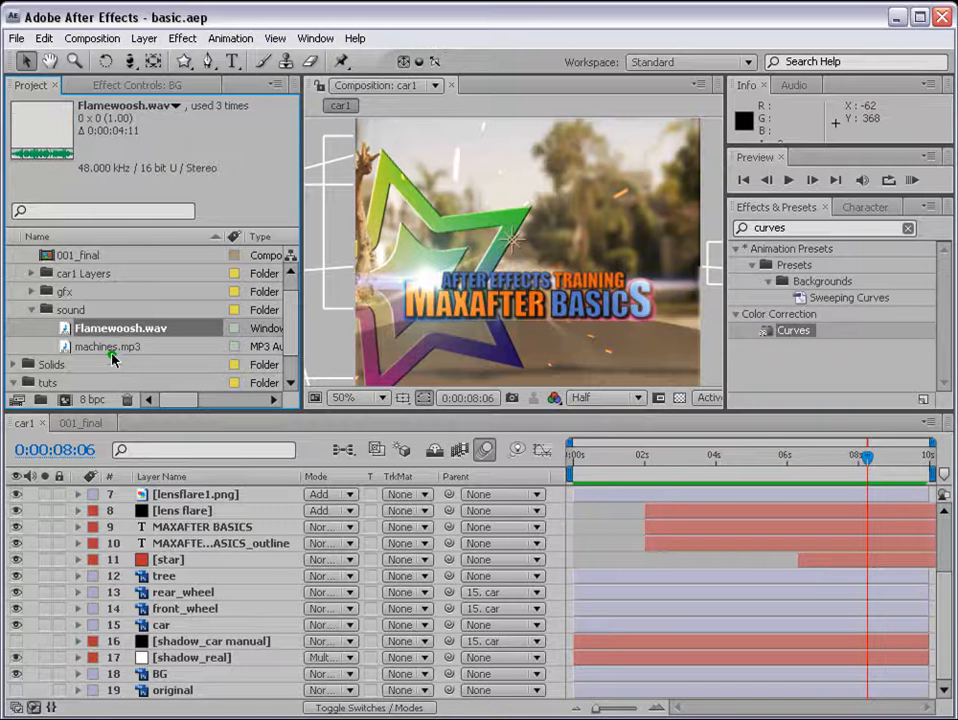
pyautogui.click(88, 346)
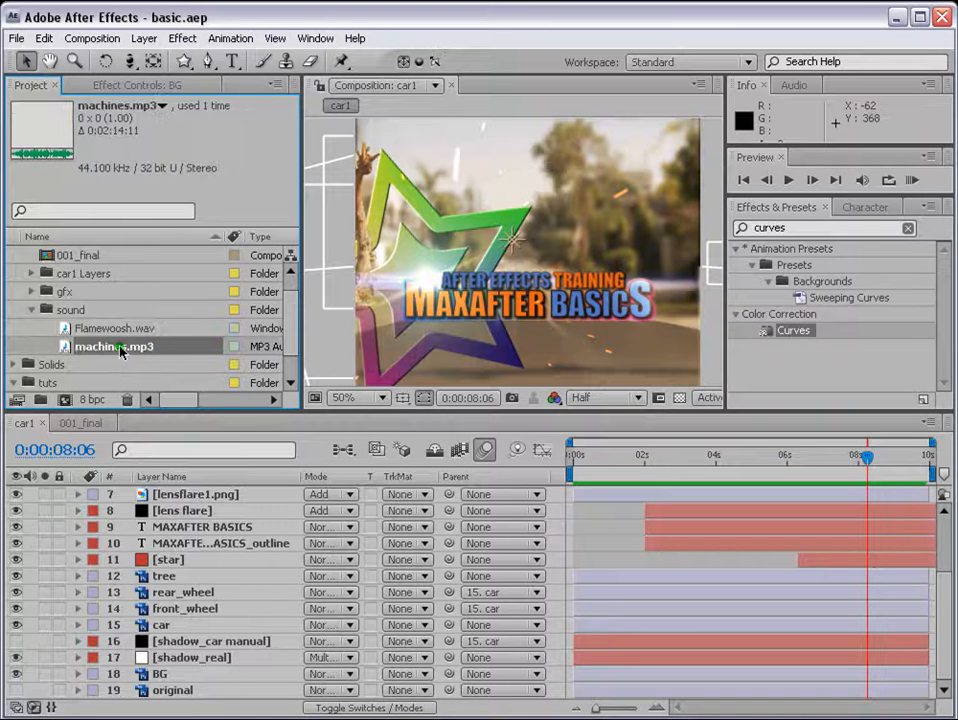
pyautogui.moveTo(118, 346); pyautogui.dragTo(222, 700)
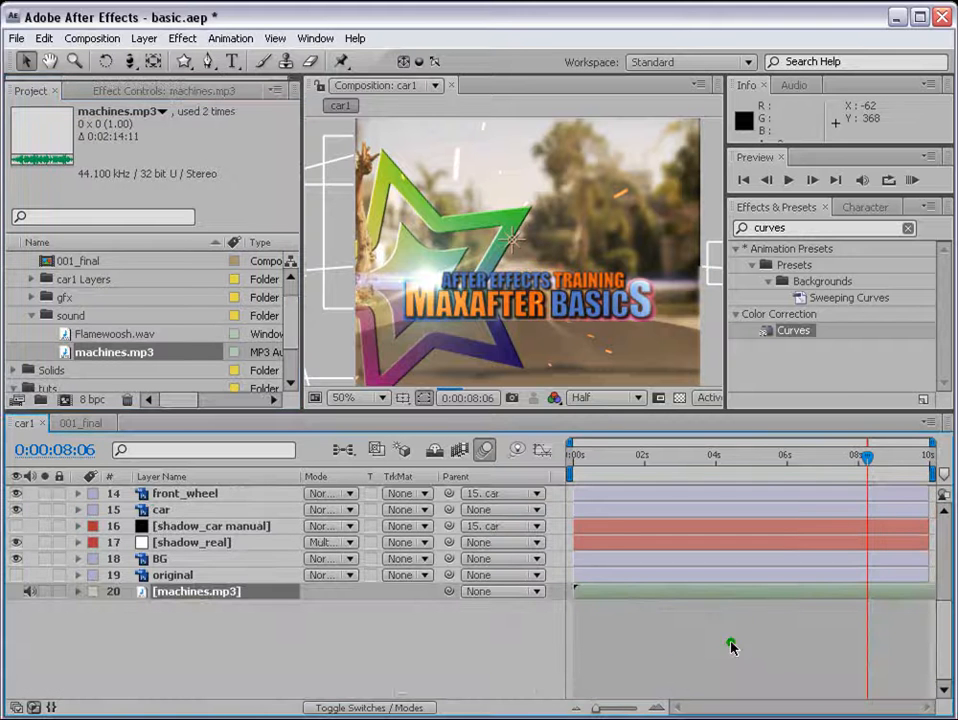
pyautogui.click(630, 459)
pyautogui.scroll(3, 652, 590)
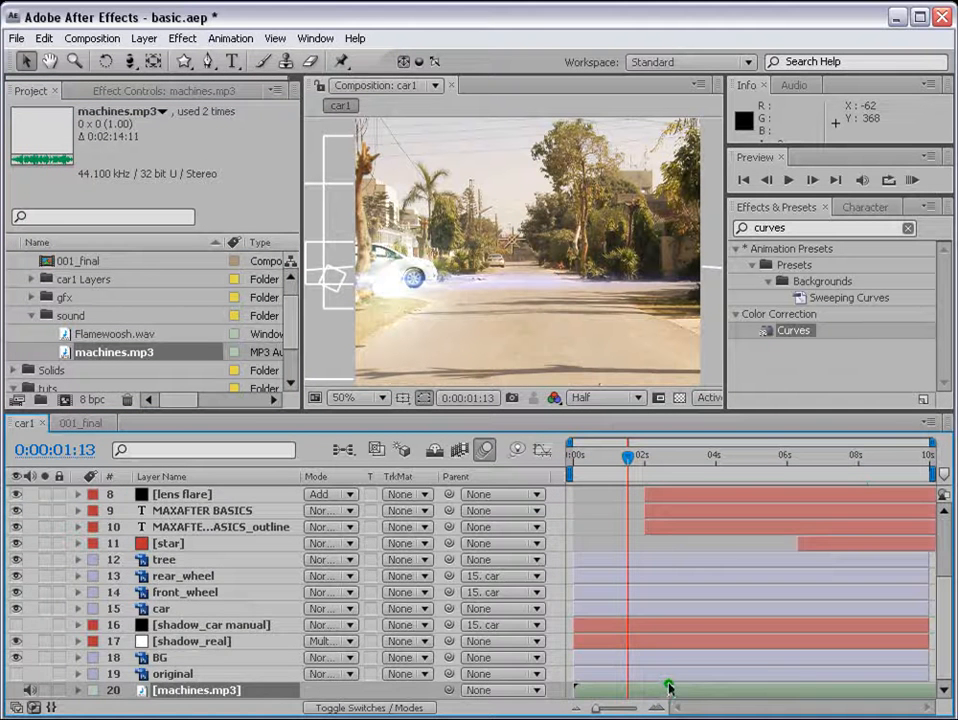
pyautogui.press('l')
pyautogui.press('l')
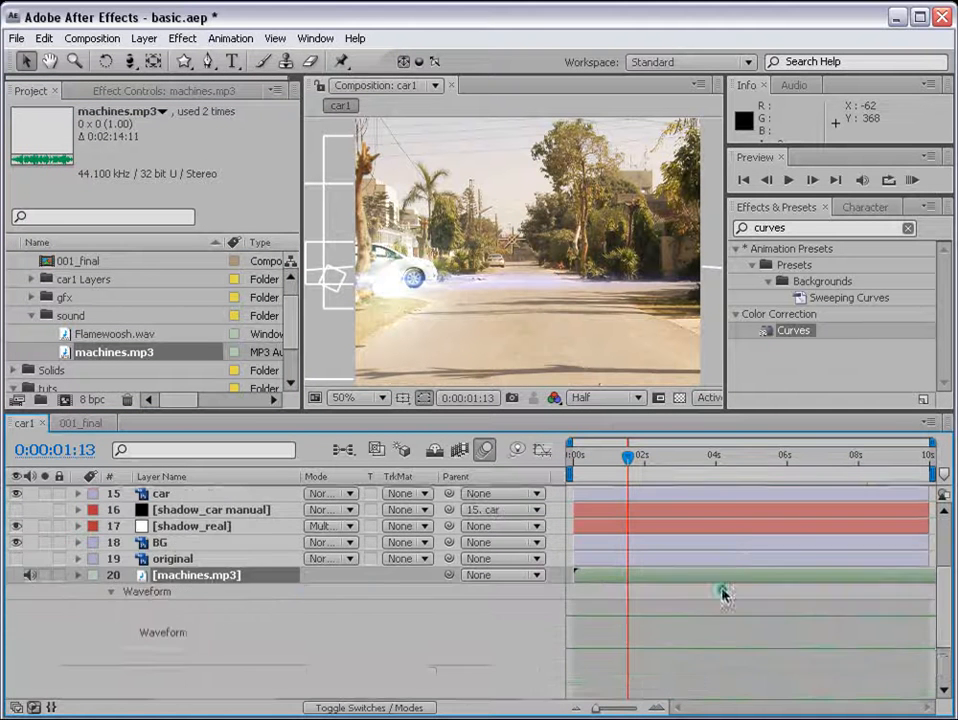
pyautogui.scroll(1, 720, 590)
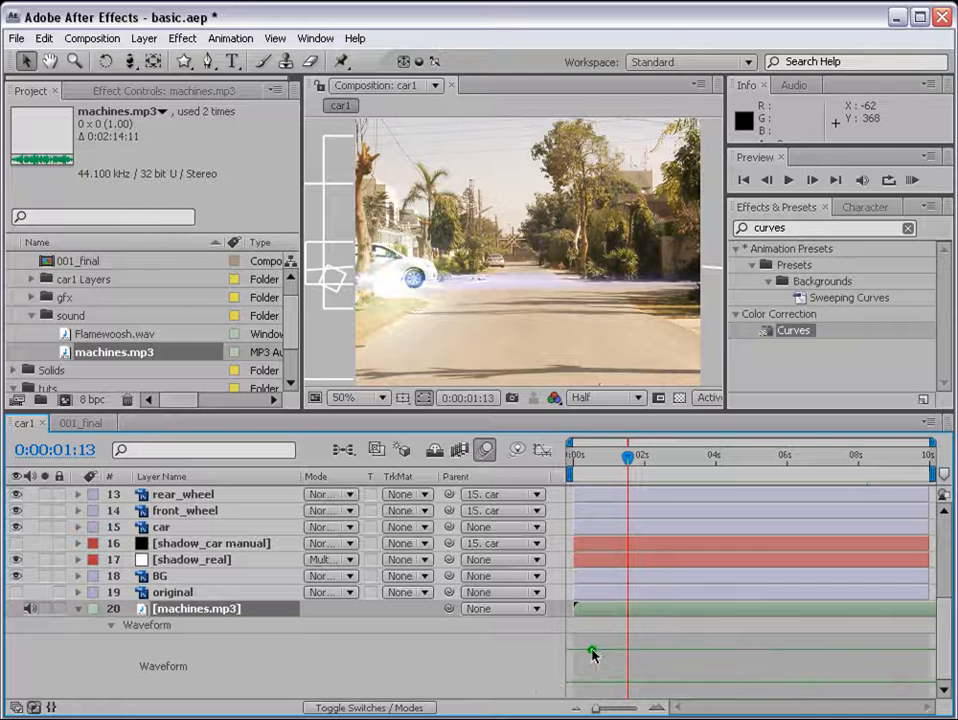
# Step: Place Flamewoosh.wav directly above the machines.mp3 layer, reveal its waveform and start it at 0:00:01:21
pyautogui.click(122, 334)
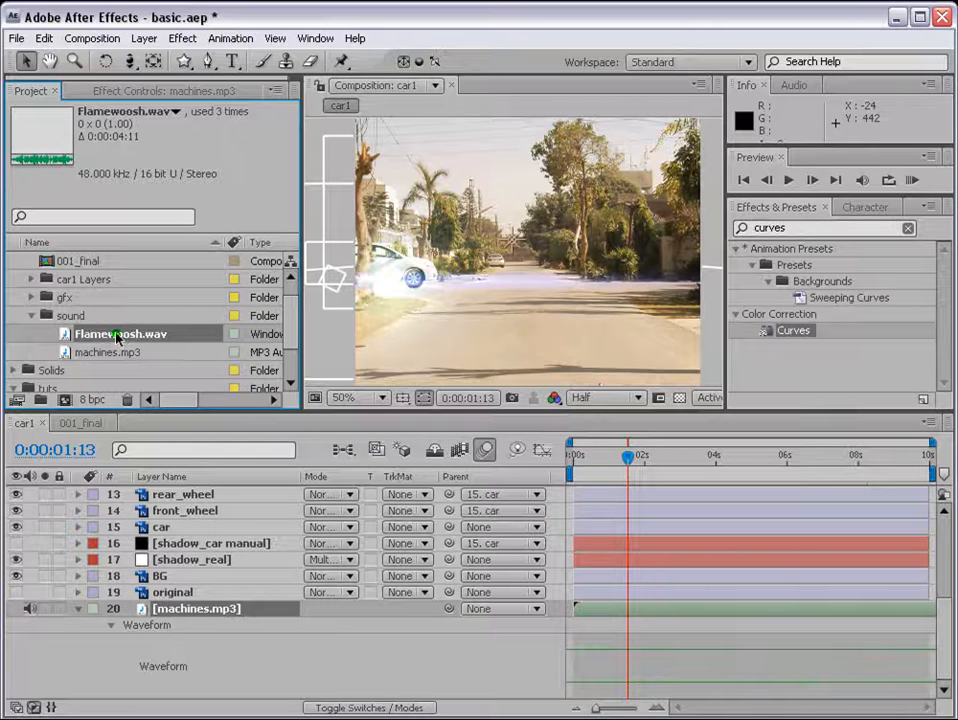
pyautogui.moveTo(98, 352); pyautogui.dragTo(168, 603)
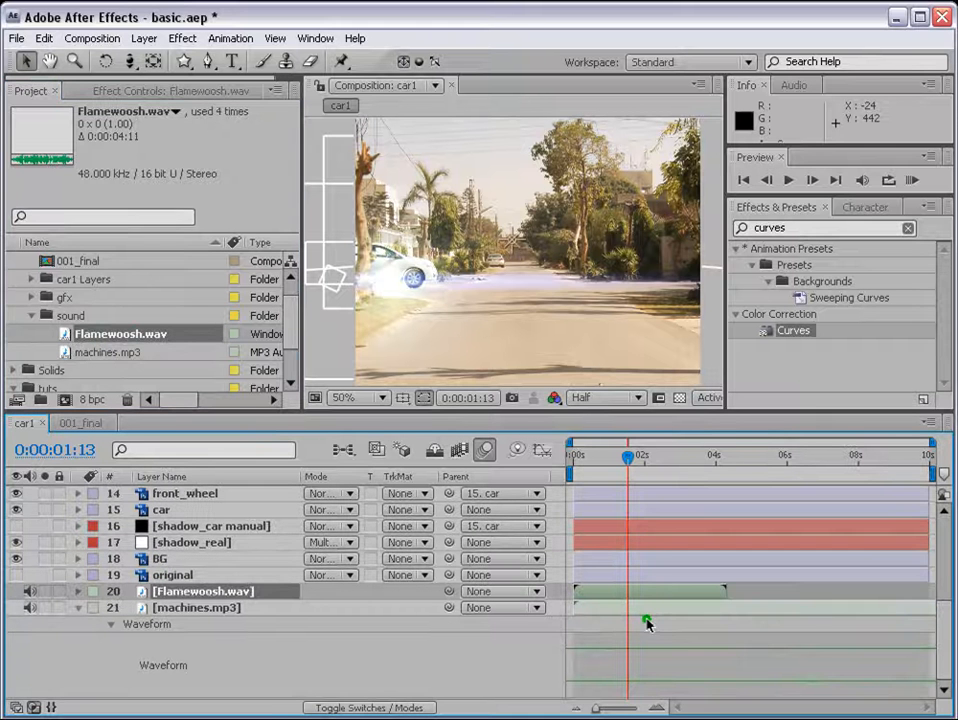
pyautogui.moveTo(603, 462); pyautogui.dragTo(637, 453)
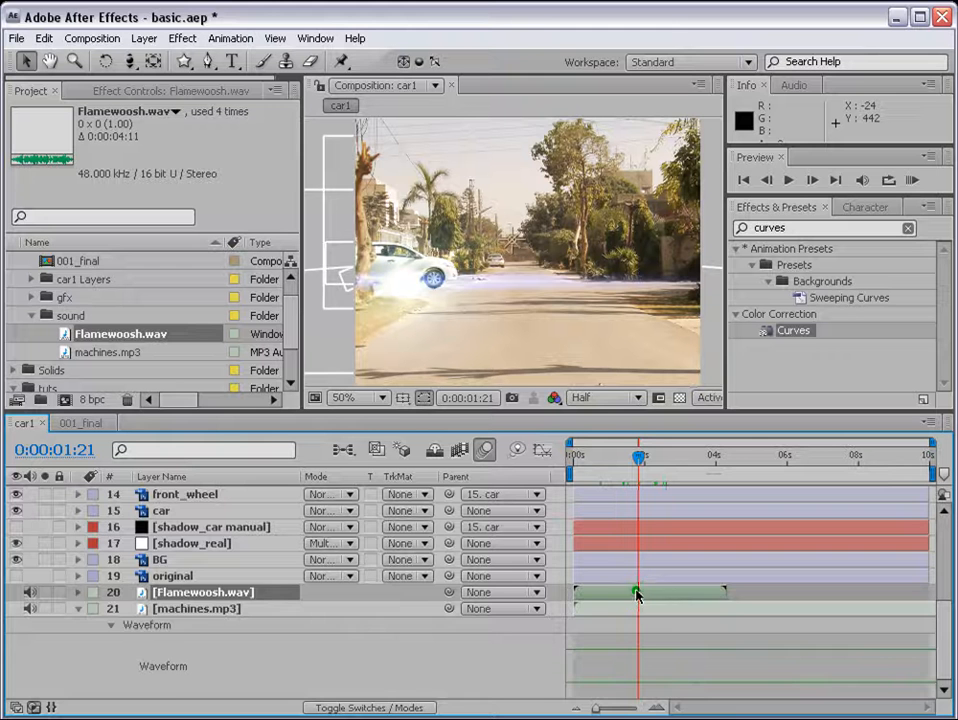
pyautogui.press('l')
pyautogui.press('l')
pyautogui.moveTo(636, 594); pyautogui.dragTo(683, 591)
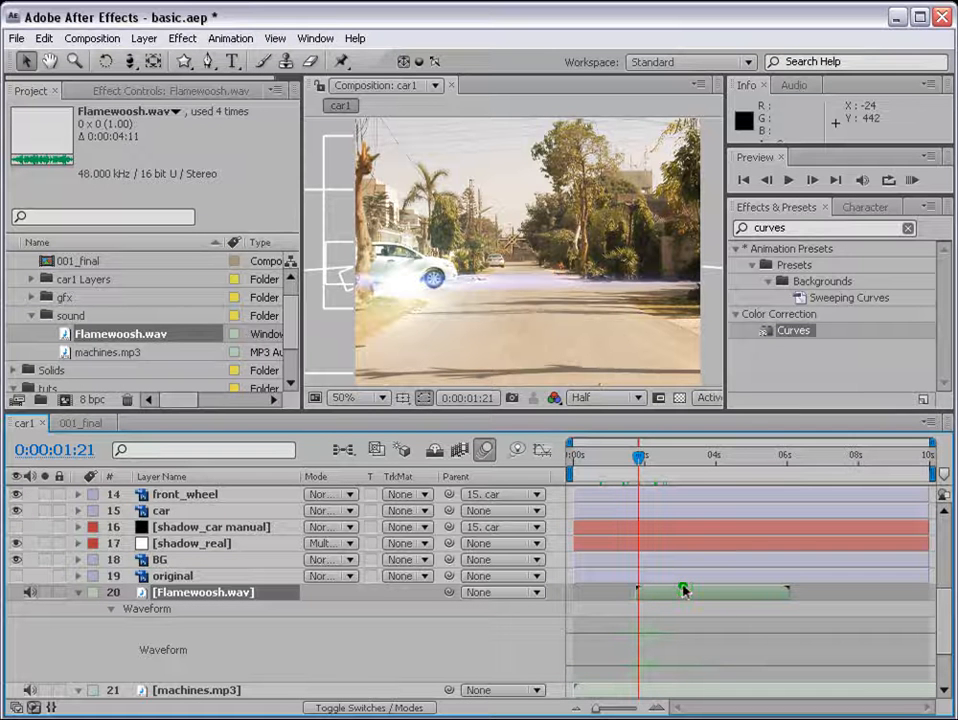
# Step: Limit the work area to about 1.6 to 4.4 seconds and RAM-preview the Flamewoosh.wav sound with the title animation
pyautogui.moveTo(933, 471); pyautogui.dragTo(730, 490)
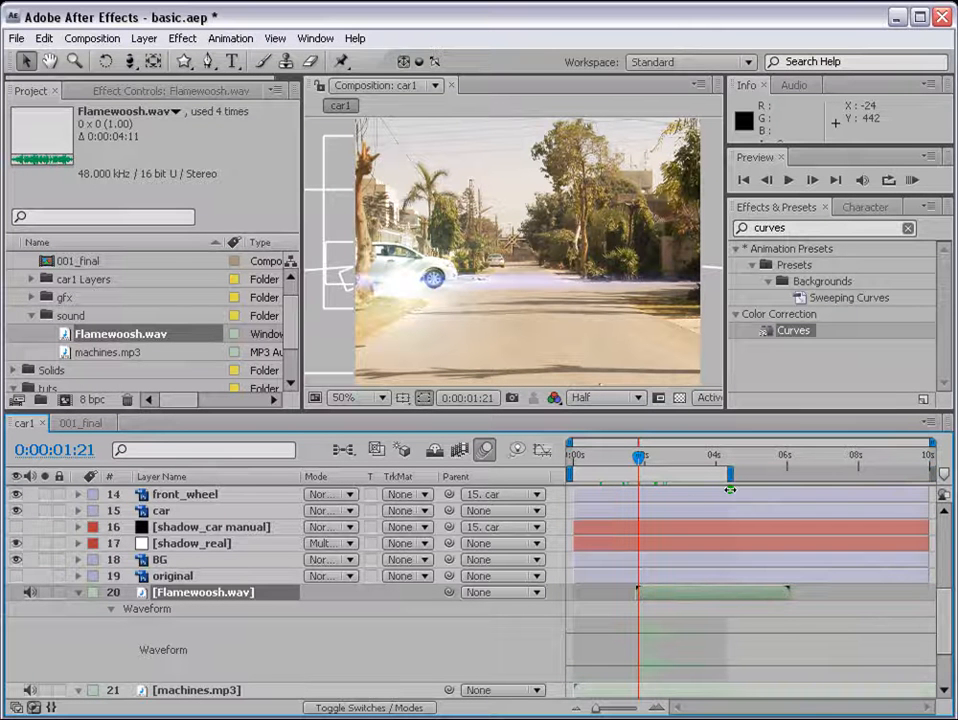
pyautogui.moveTo(582, 474); pyautogui.dragTo(629, 474)
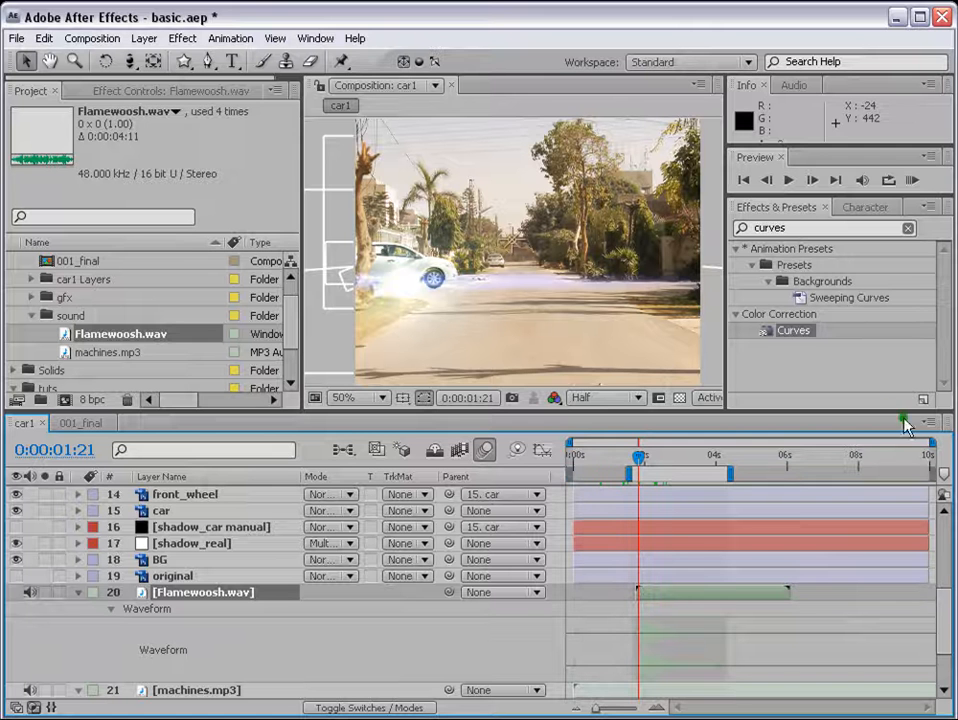
pyautogui.click(915, 180)
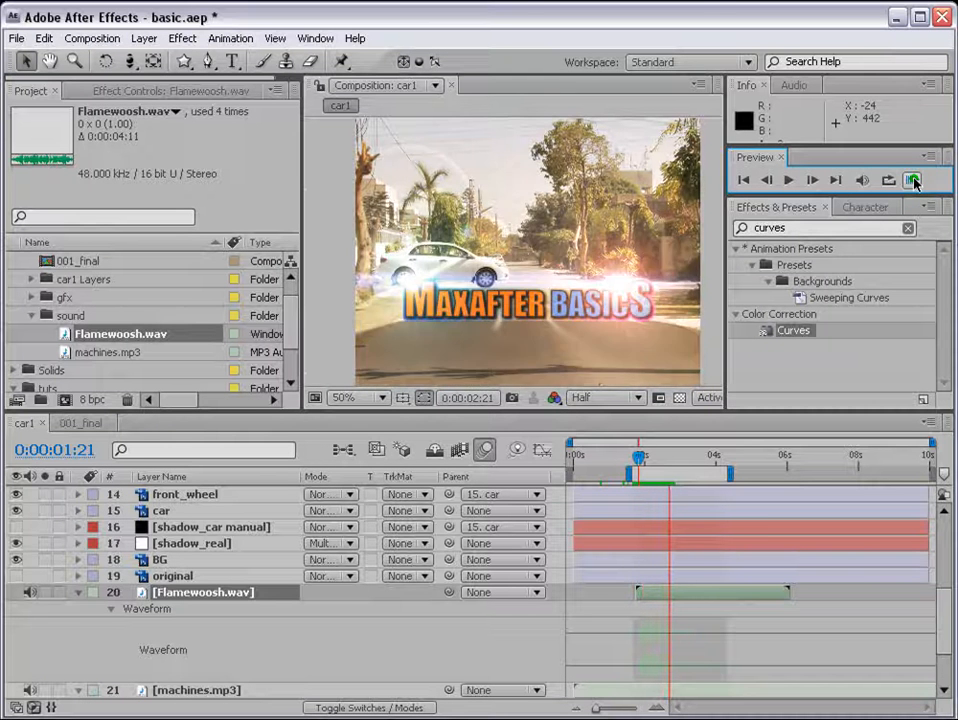
pyautogui.click(914, 181)
# Step: Duplicate the Flamewoosh.wav layer and move the copy along the timeline to begin just before the original ends
pyautogui.click(716, 587)
pyautogui.click(655, 456)
pyautogui.click(657, 596)
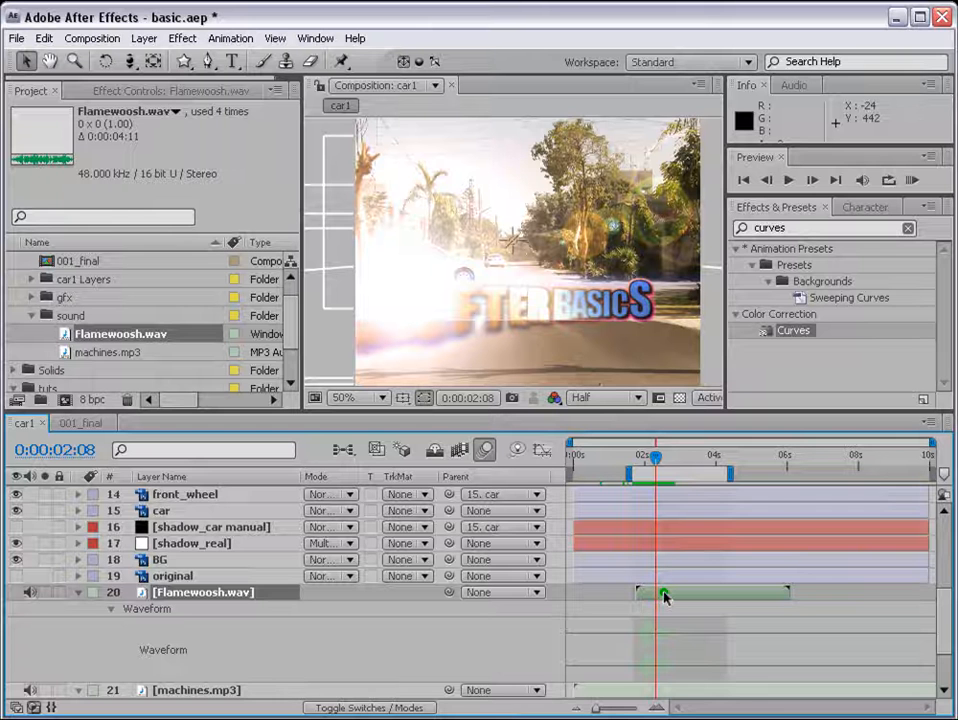
pyautogui.hotkey('ctrl', 'd')
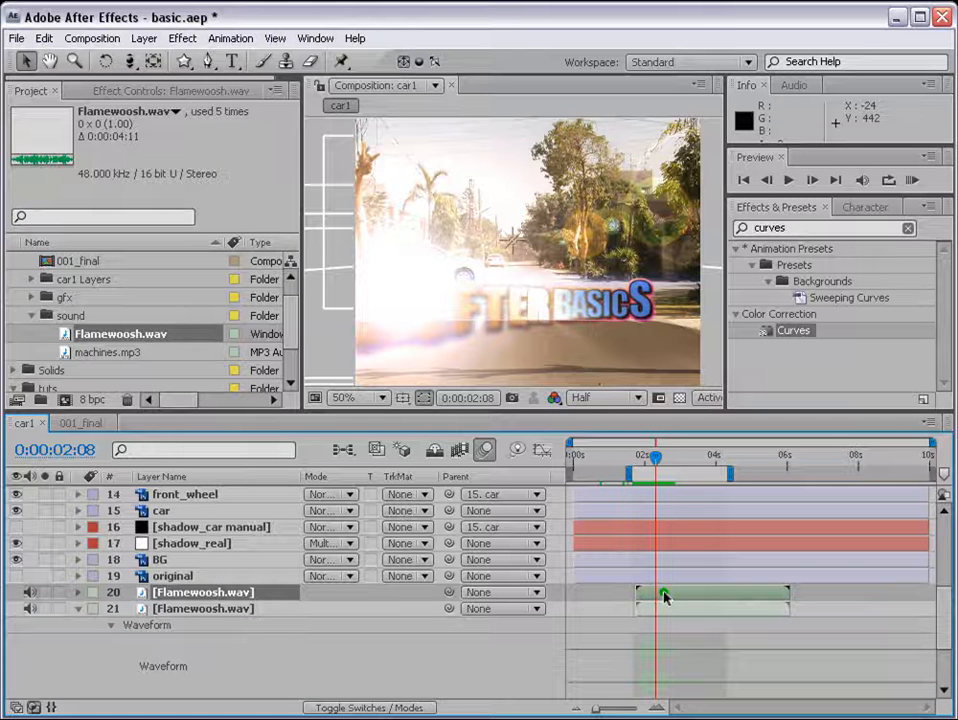
pyautogui.hotkey('ctrl', 'z')
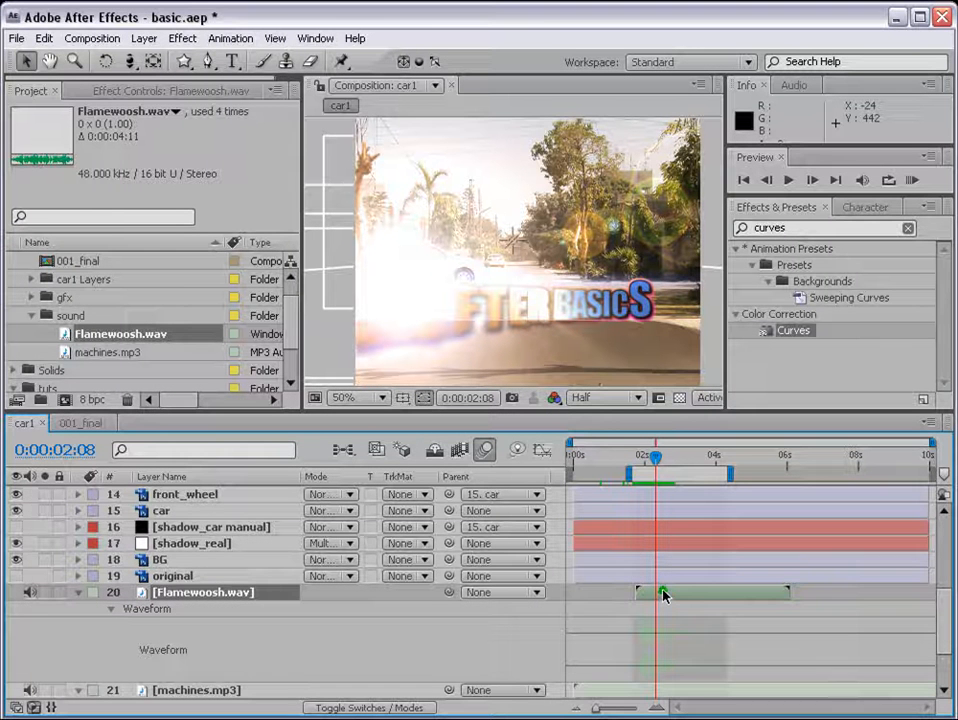
pyautogui.hotkey('ctrl', 'd')
pyautogui.moveTo(662, 596); pyautogui.dragTo(801, 592)
# Step: Align the start of the duplicated Flamewoosh.wav layer with 0:00:05:09
pyautogui.click(789, 455)
pyautogui.click(744, 456)
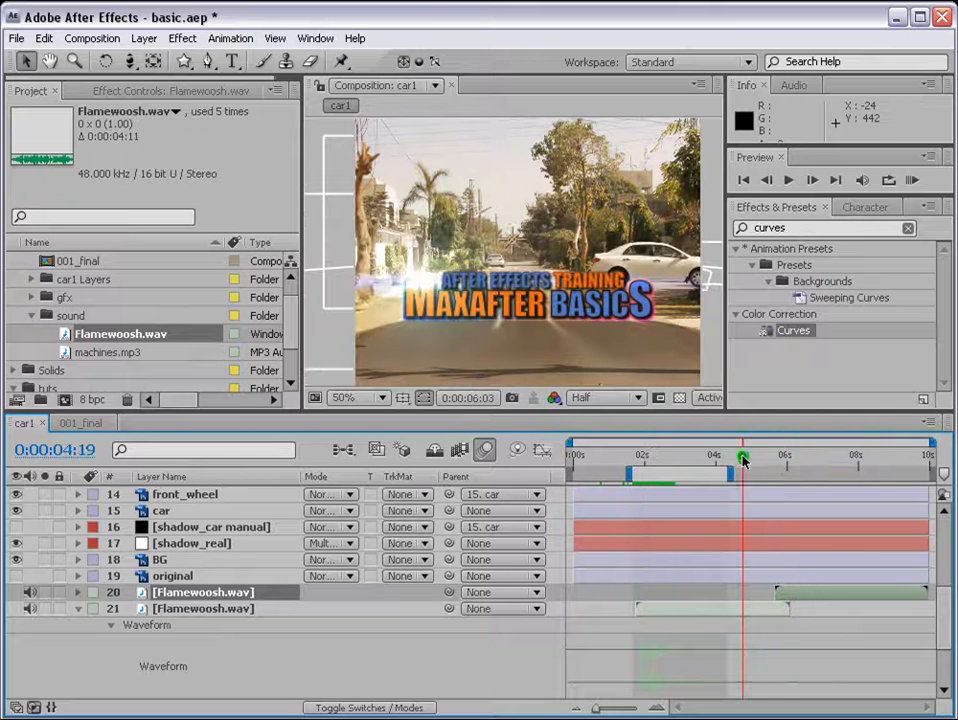
pyautogui.moveTo(750, 462)
pyautogui.mouseDown()
pyautogui.moveTo(777, 457)
pyautogui.moveTo(765, 456)
pyautogui.mouseUp()
pyautogui.moveTo(800, 596); pyautogui.dragTo(787, 596)
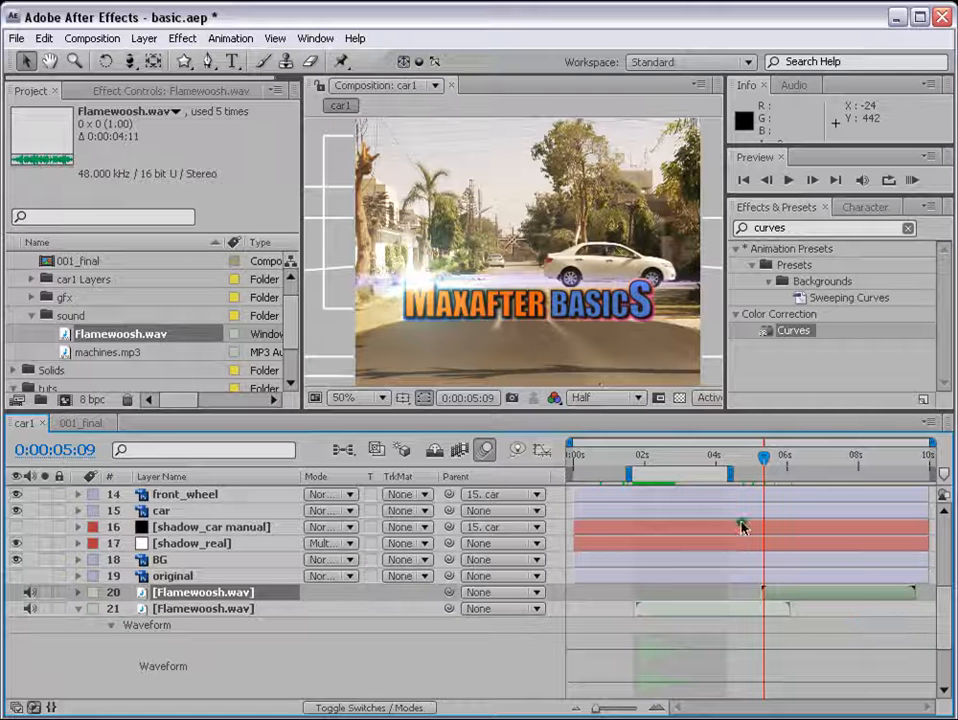
# Step: Extend the work area from the composition start to about 9.5 seconds and RAM-preview the animation with sound
pyautogui.moveTo(628, 471); pyautogui.dragTo(556, 473)
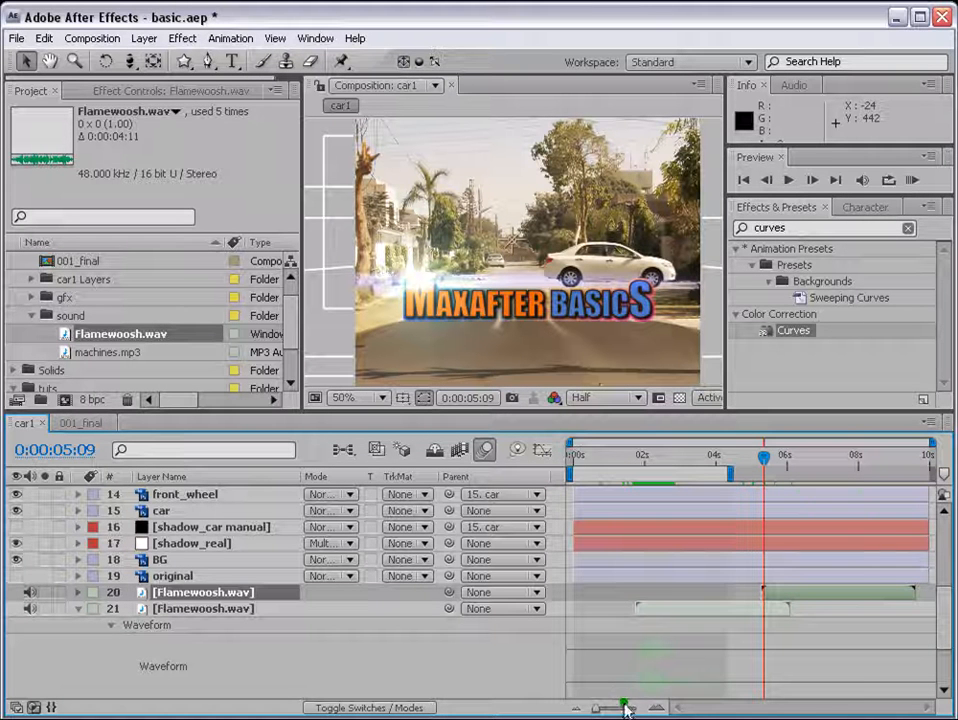
pyautogui.moveTo(730, 472); pyautogui.dragTo(912, 472)
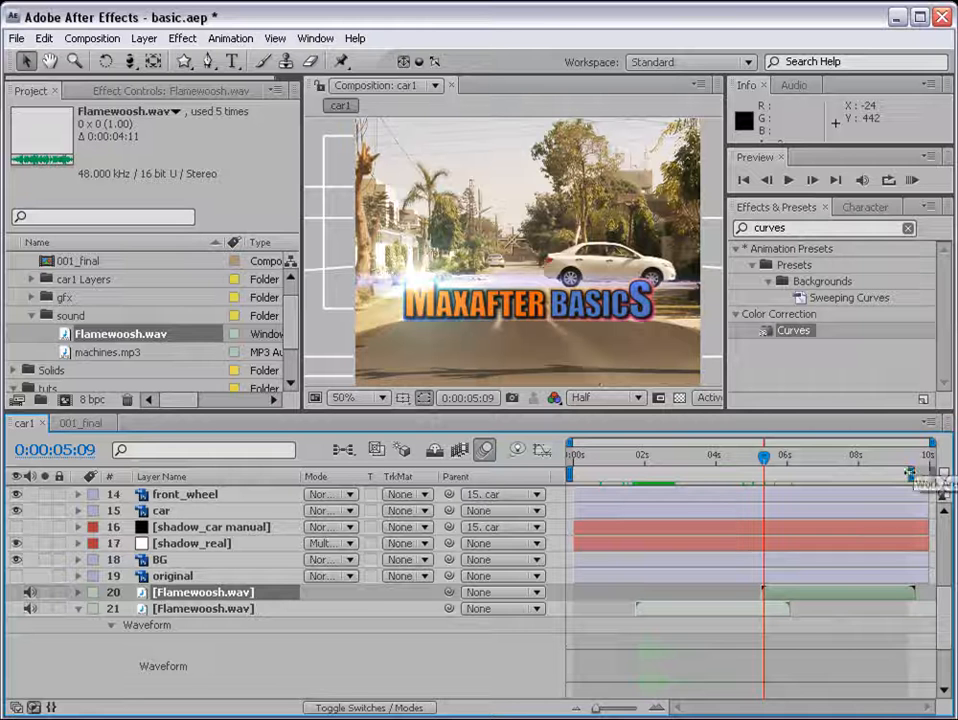
pyautogui.click(912, 181)
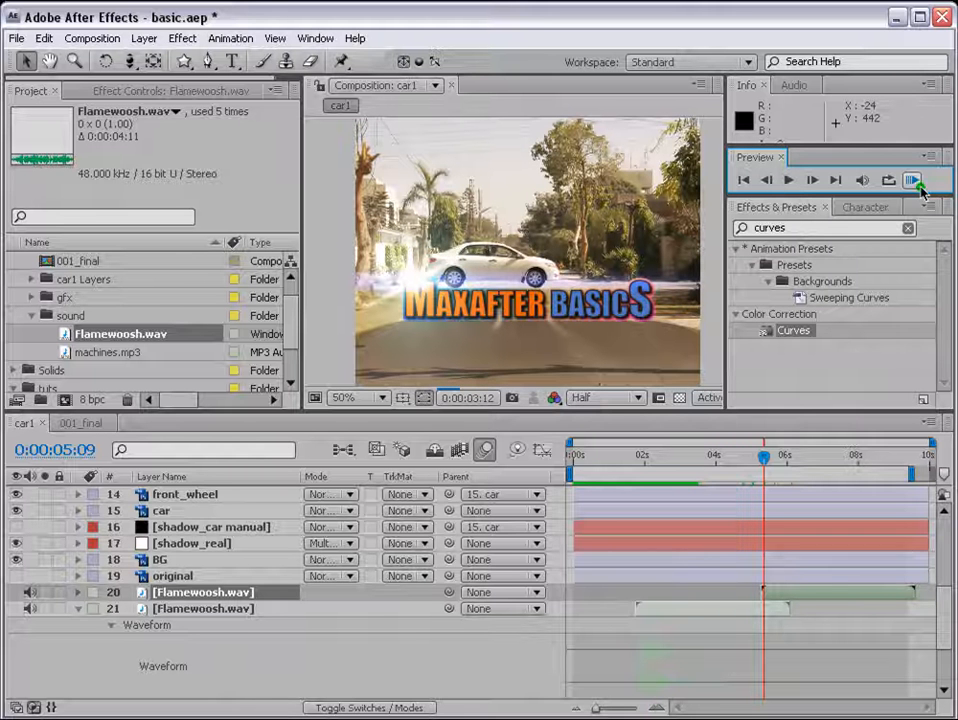
pyautogui.click(912, 180)
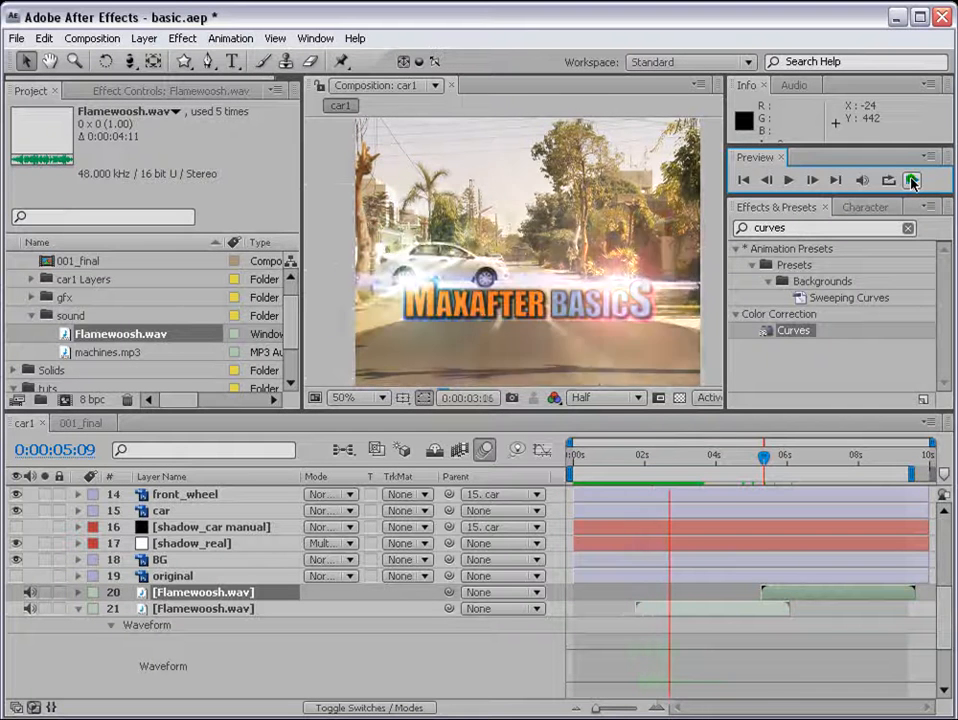
pyautogui.click(912, 181)
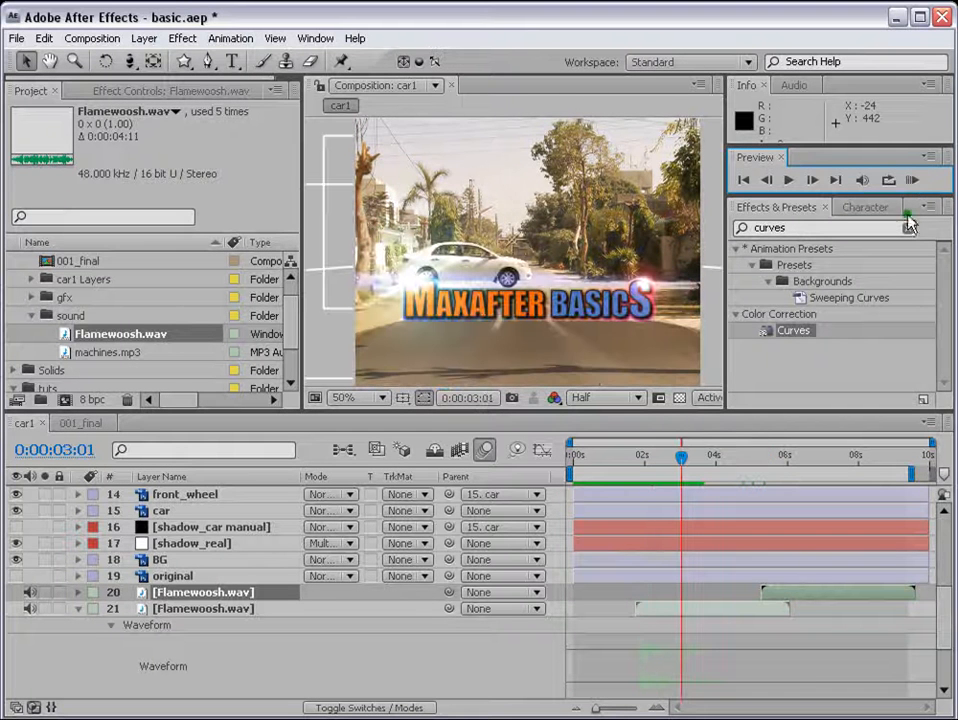
# Step: Split the machines.mp3 layer at 0:00:03:01 and delete the part after the split
pyautogui.moveTo(946, 606); pyautogui.dragTo(951, 644)
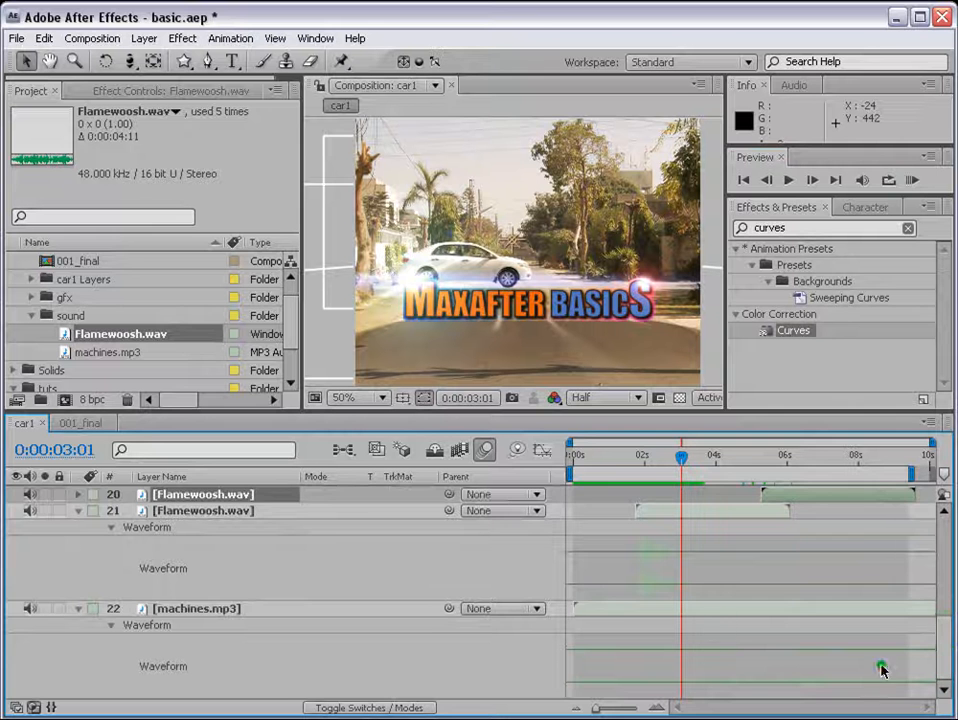
pyautogui.click(699, 610)
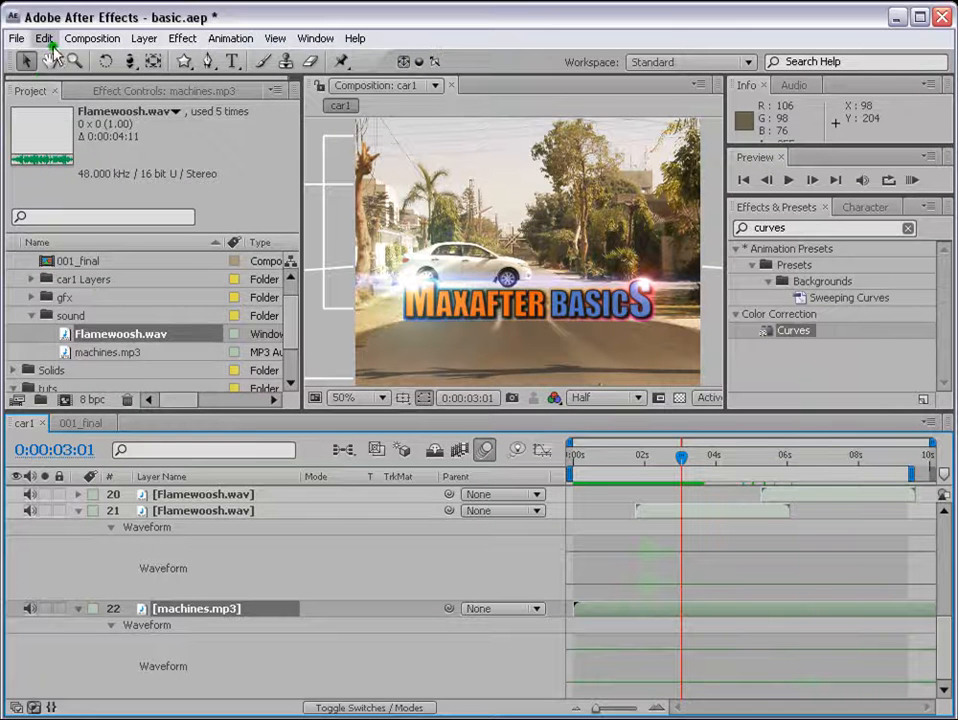
pyautogui.click(44, 38)
pyautogui.click(88, 222)
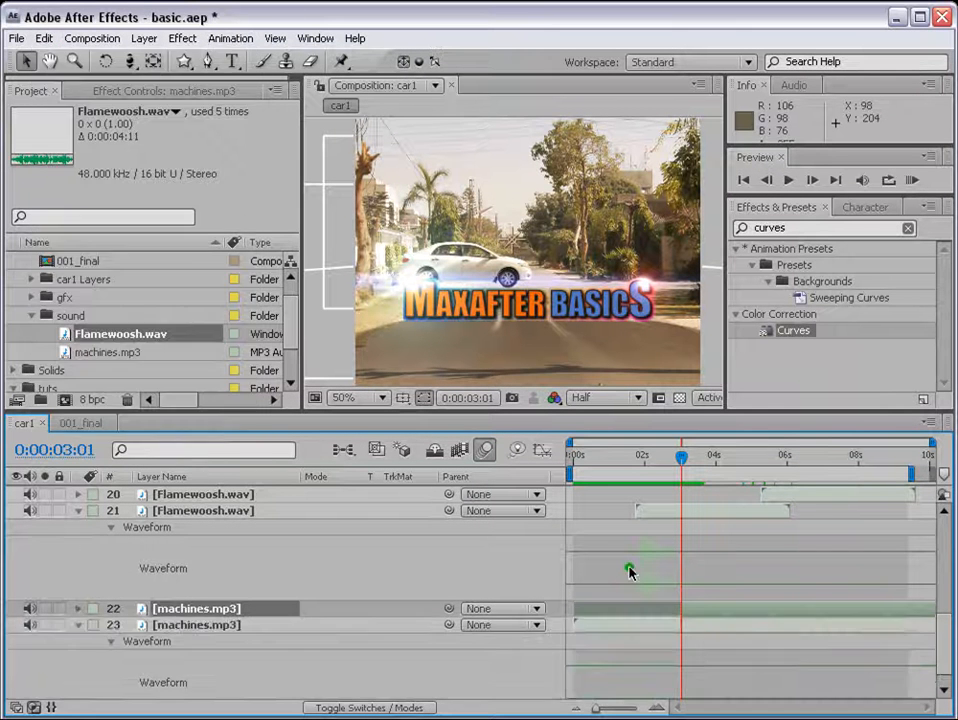
pyautogui.press('Delete')
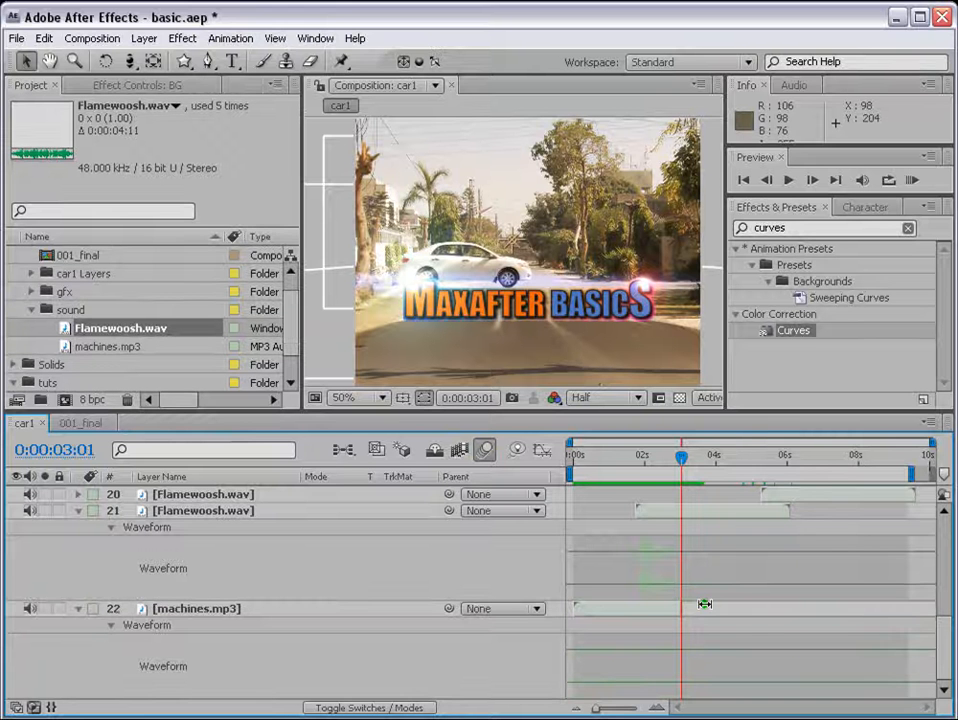
# Step: Look through the audio effects available for the earlier Flamewoosh.wav layer without applying one
pyautogui.click(656, 513)
pyautogui.click(650, 614)
pyautogui.click(712, 510)
pyautogui.click(182, 39)
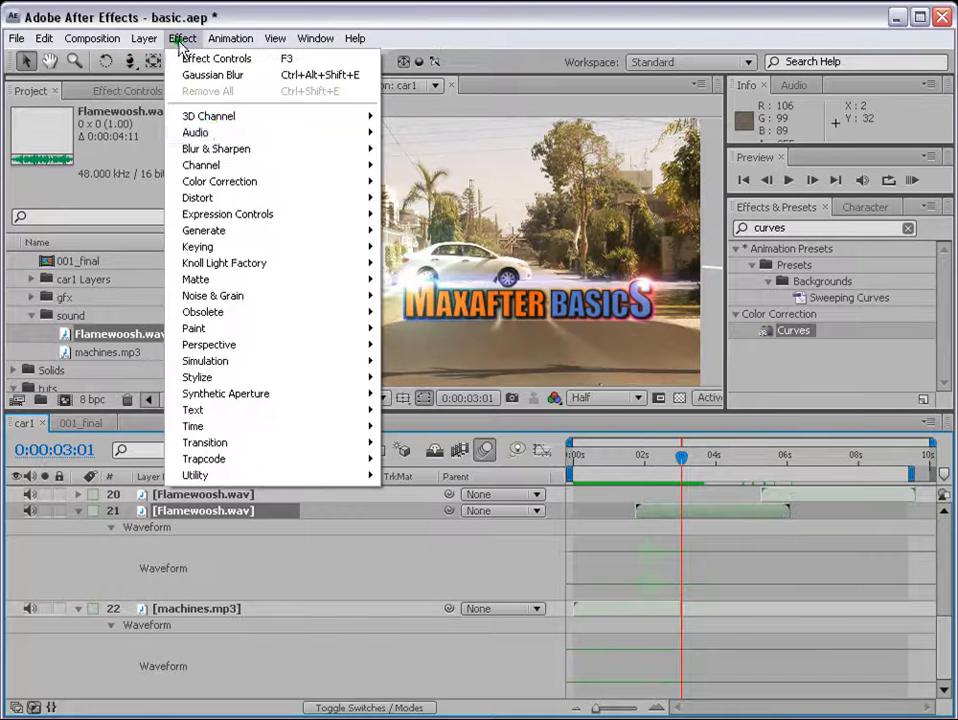
pyautogui.moveTo(214, 133)
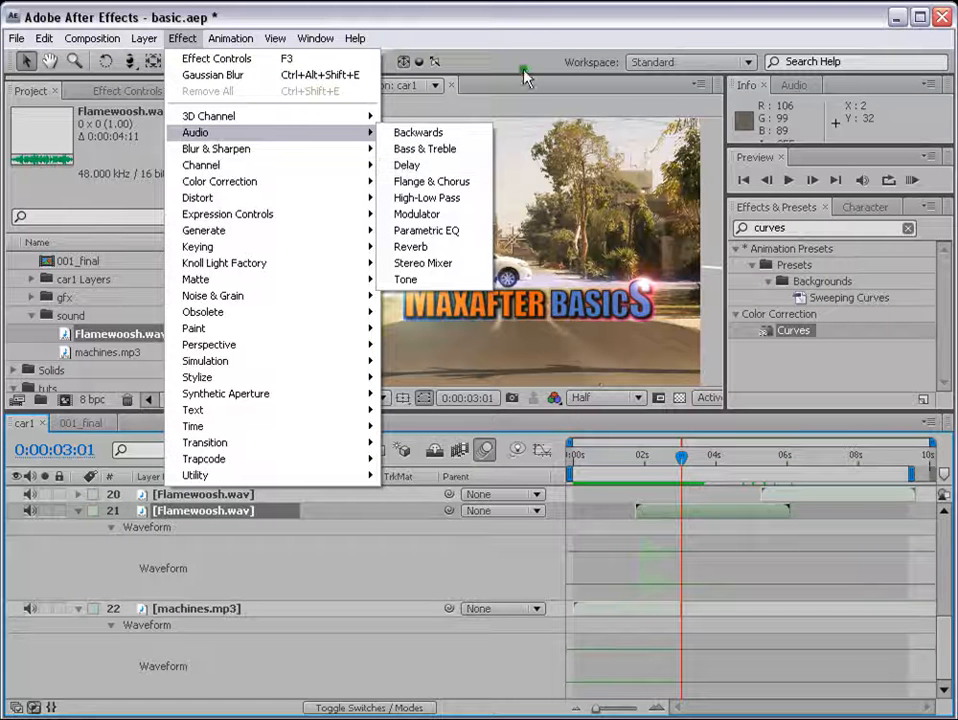
pyautogui.click(502, 17)
# Step: Move the earlier Flamewoosh.wav layer to start at 0:00:02:04 and the later one to start at about 4.4 seconds
pyautogui.moveTo(949, 641)
pyautogui.mouseDown()
pyautogui.moveTo(949, 602)
pyautogui.moveTo(953, 633)
pyautogui.mouseUp()
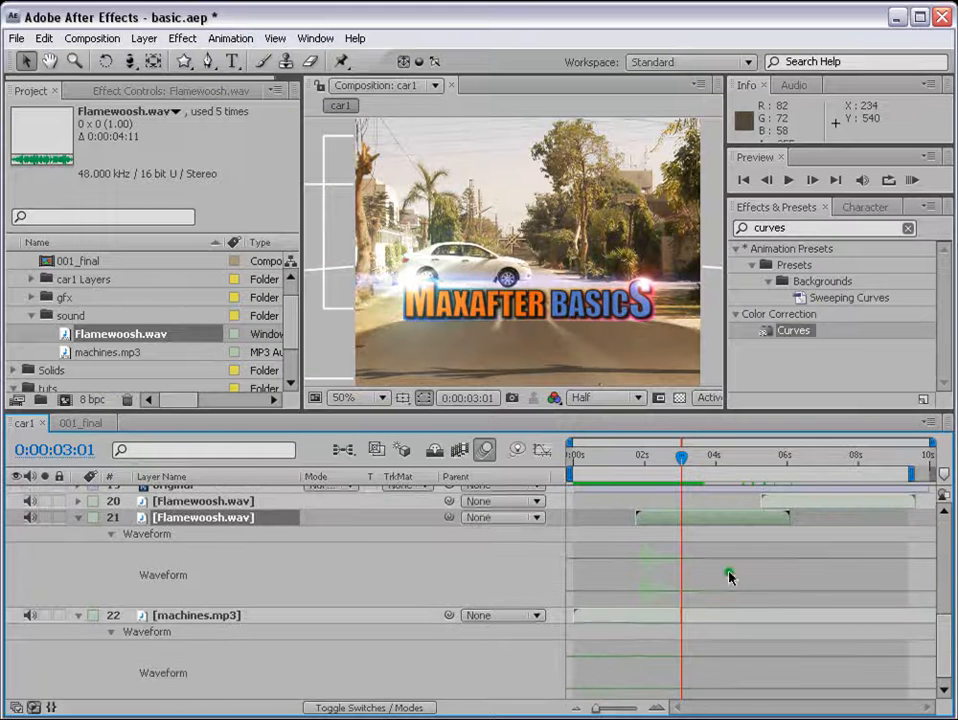
pyautogui.moveTo(668, 524); pyautogui.dragTo(641, 520)
pyautogui.moveTo(807, 503); pyautogui.dragTo(773, 500)
pyautogui.moveTo(599, 458); pyautogui.dragTo(650, 458)
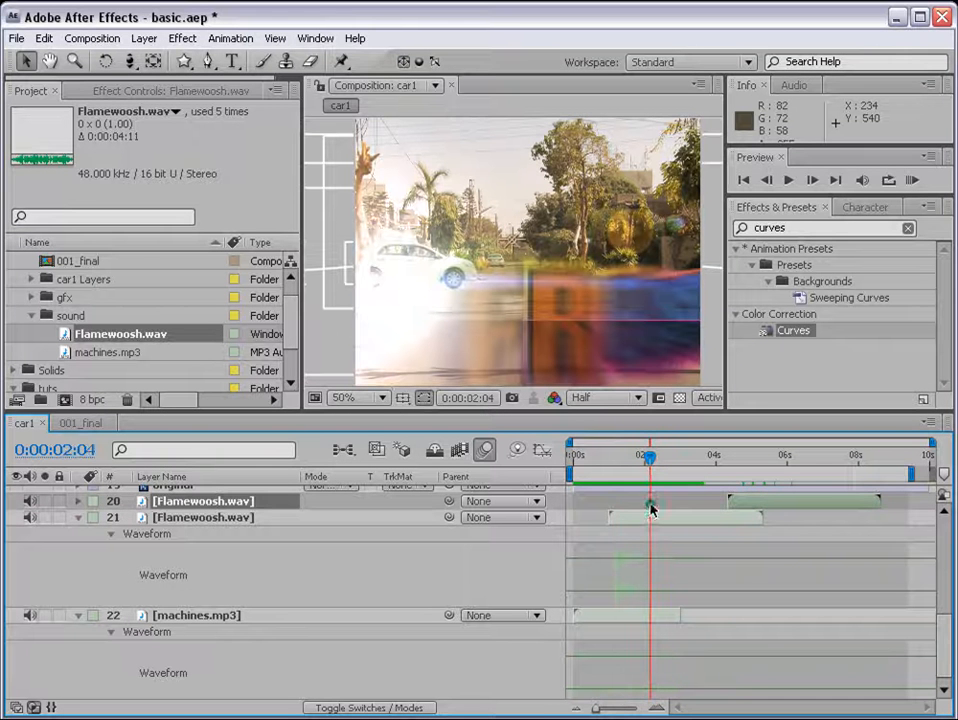
pyautogui.moveTo(650, 512); pyautogui.dragTo(687, 519)
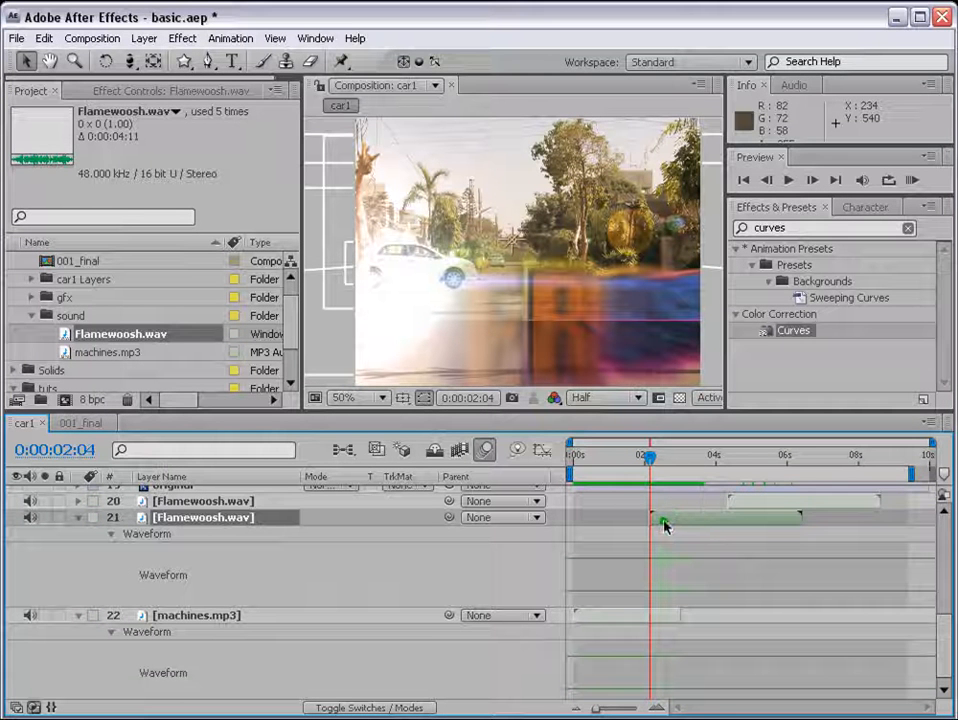
# Step: Collapse the waveforms of the earlier Flamewoosh.wav layer and the machines.mp3 layer
pyautogui.press('l')
pyautogui.press('l')
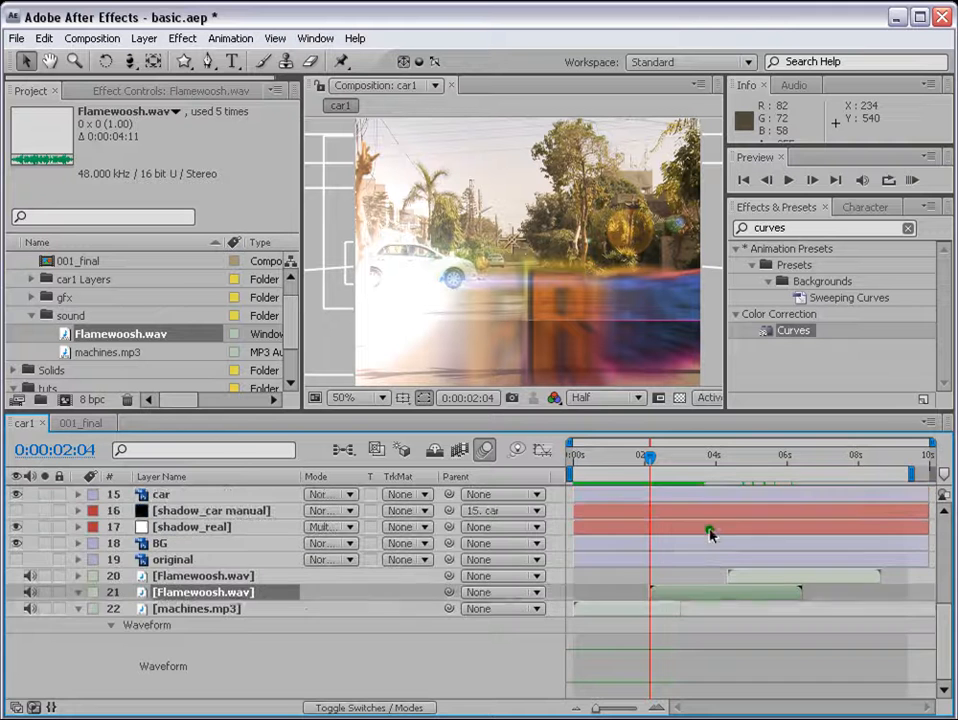
pyautogui.scroll(-2, 684, 600)
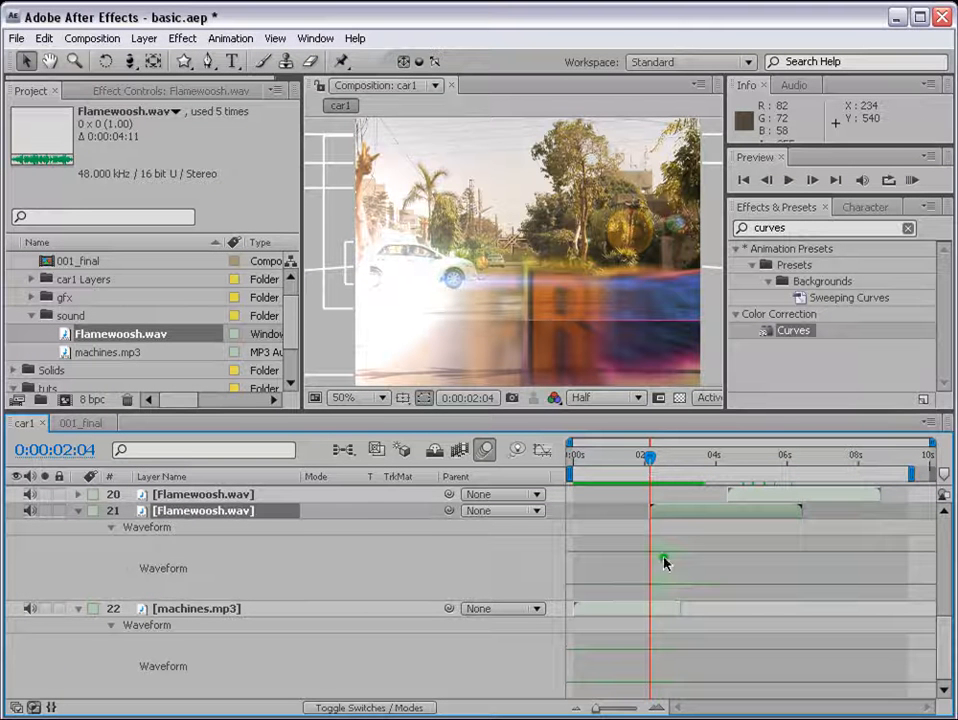
pyautogui.click(78, 511)
pyautogui.click(81, 608)
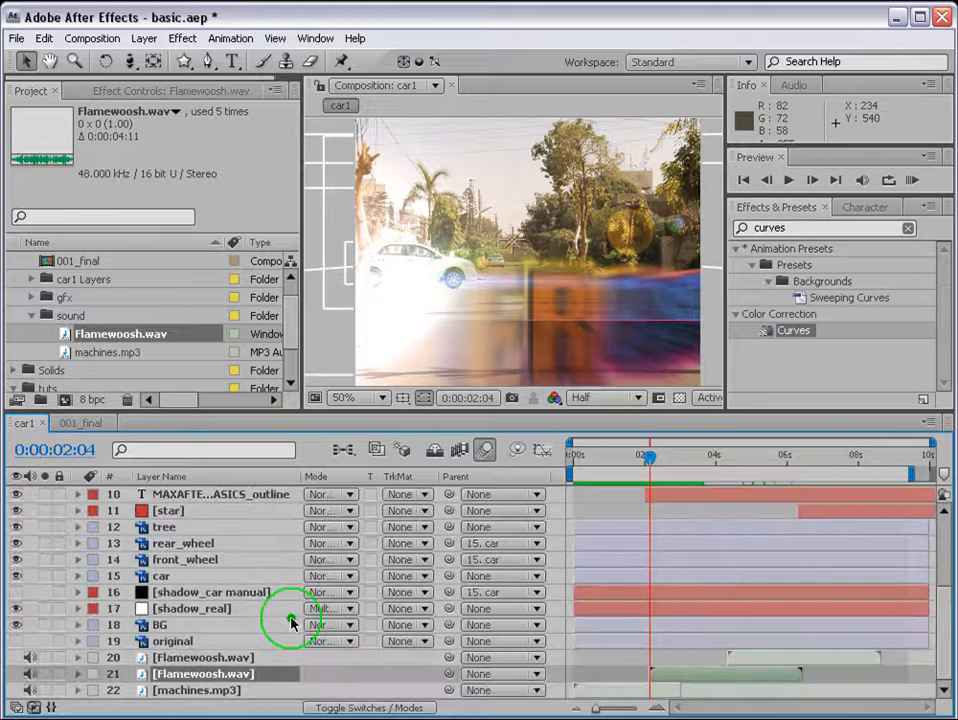
# Step: Collapse the sound folder and check the title animation at 0:00:05:12 and 0:00:08:24
pyautogui.moveTo(951, 601); pyautogui.dragTo(953, 656)
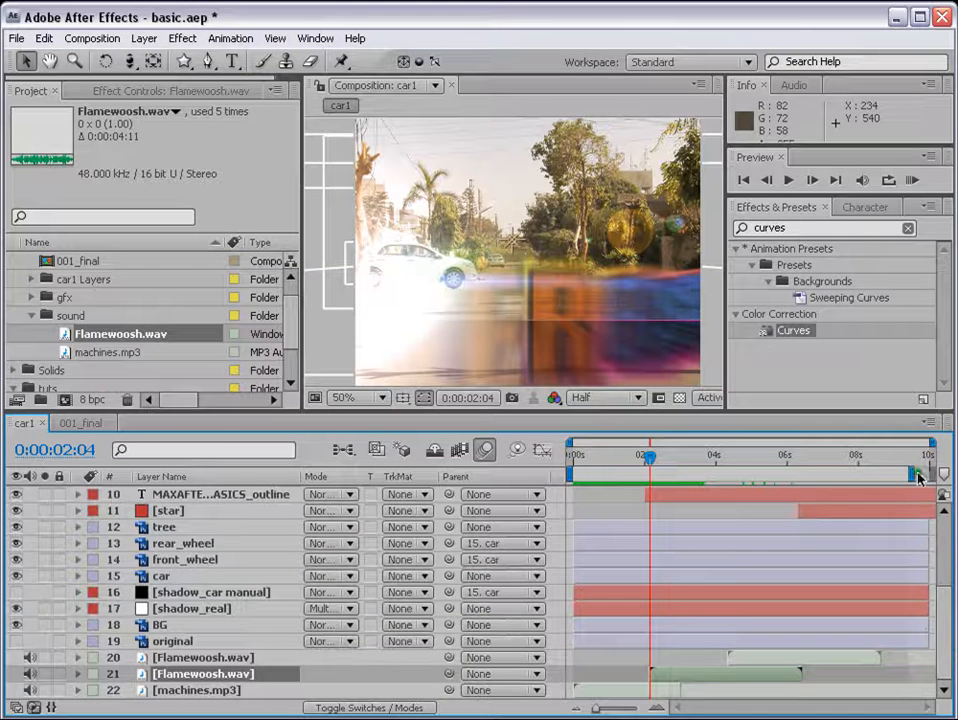
pyautogui.click(31, 315)
pyautogui.click(770, 462)
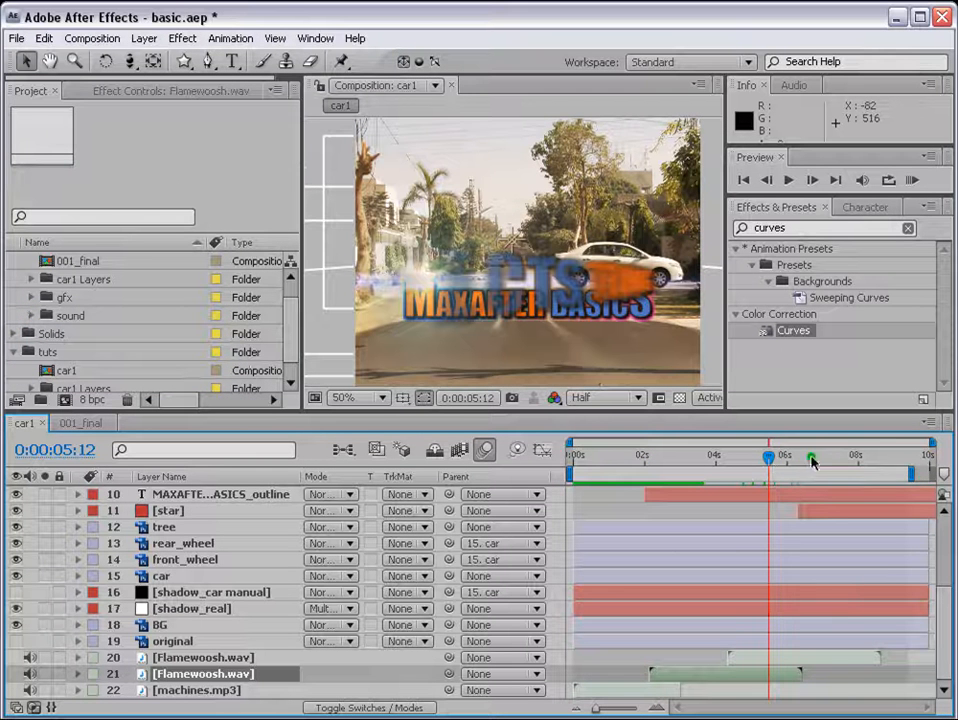
pyautogui.click(853, 462)
pyautogui.click(893, 459)
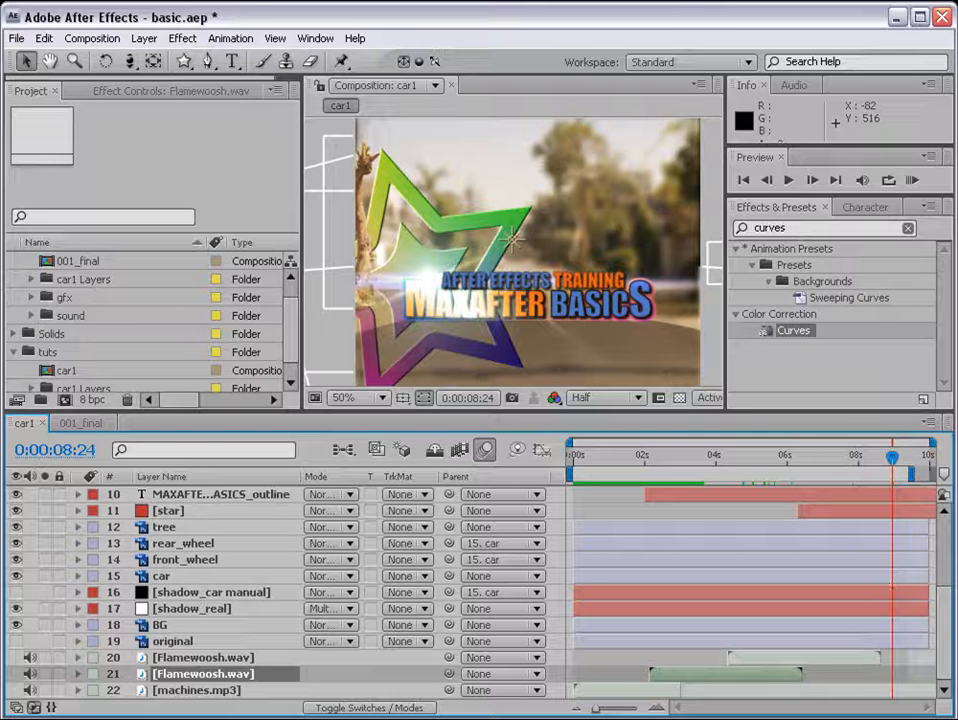
# Step: Collapse the Khan and tuts project folders
pyautogui.click(290, 279)
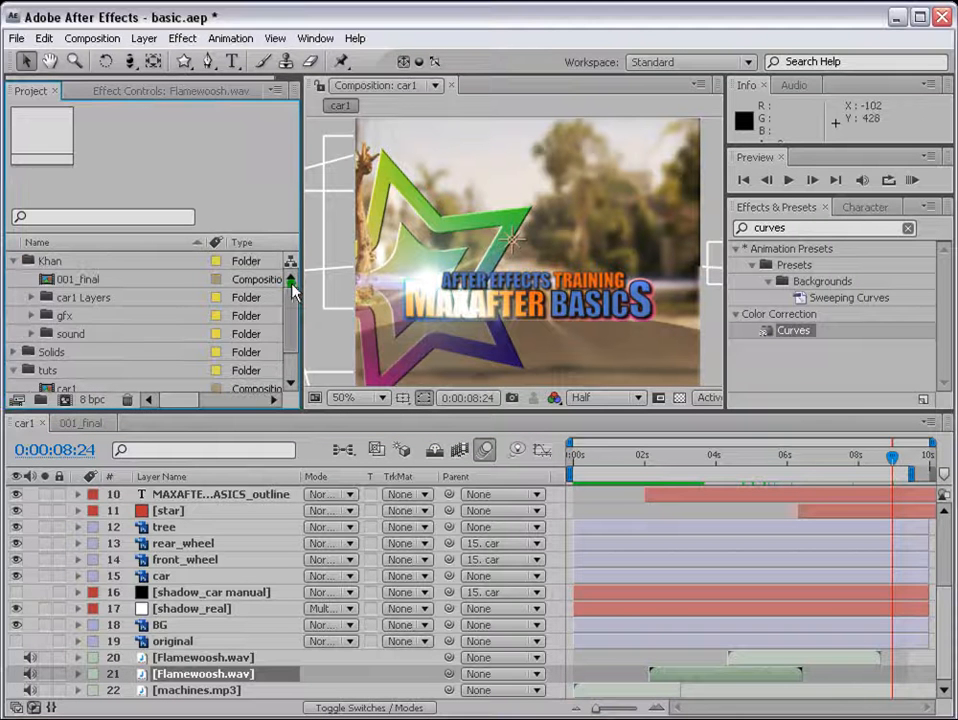
pyautogui.click(13, 261)
pyautogui.click(13, 297)
# Step: Switch to the 001_final composition and add it to the render queue
pyautogui.click(26, 423)
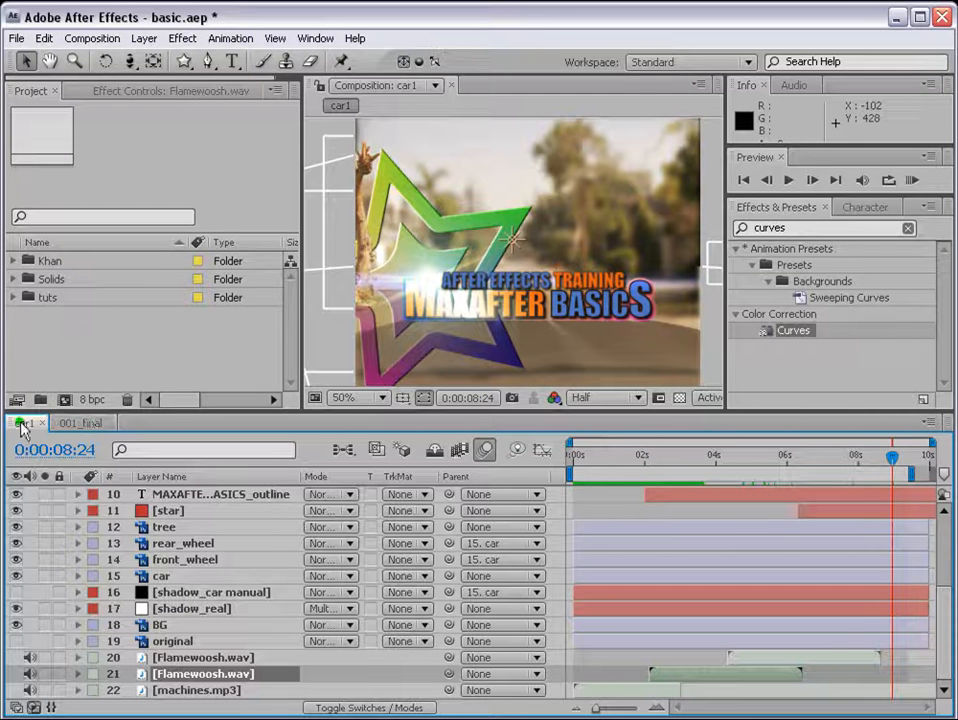
pyautogui.click(81, 424)
pyautogui.click(20, 425)
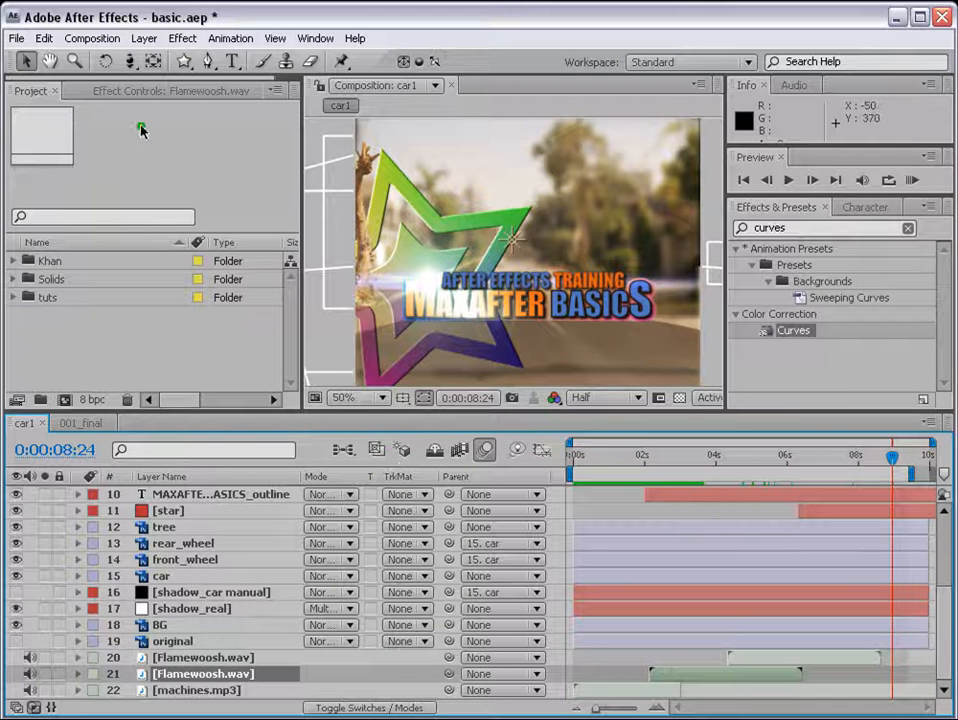
pyautogui.click(92, 39)
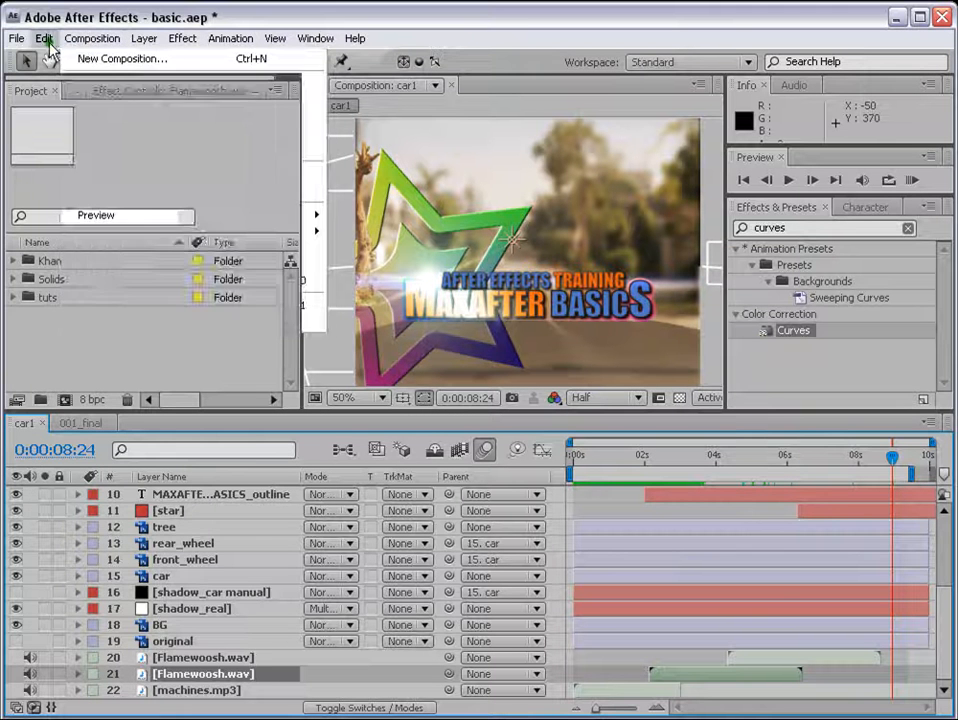
pyautogui.moveTo(14, 40)
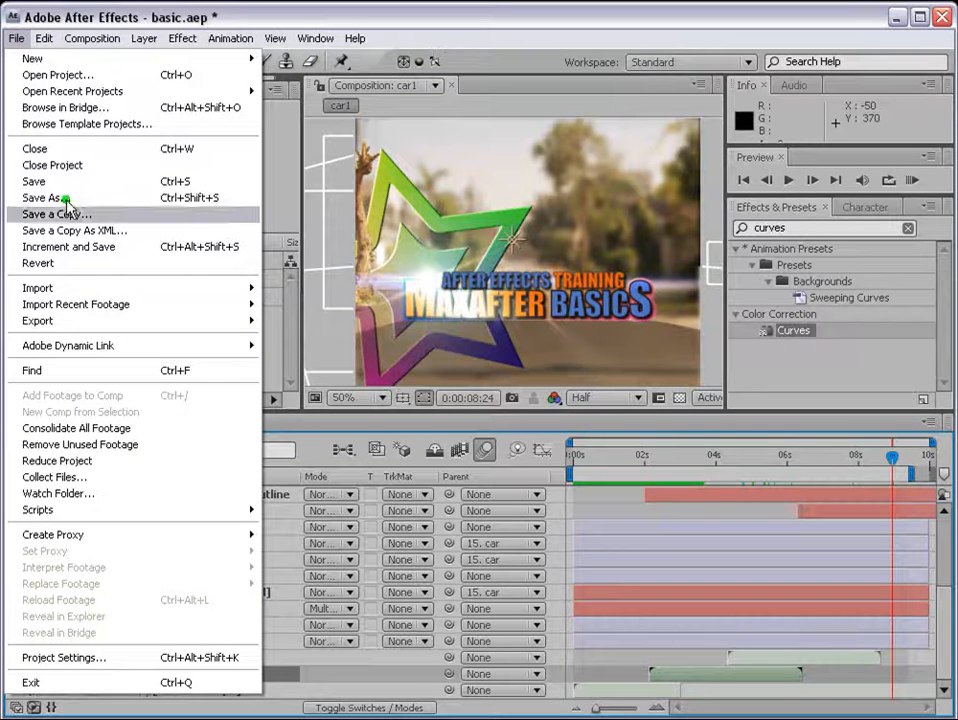
pyautogui.moveTo(62, 322)
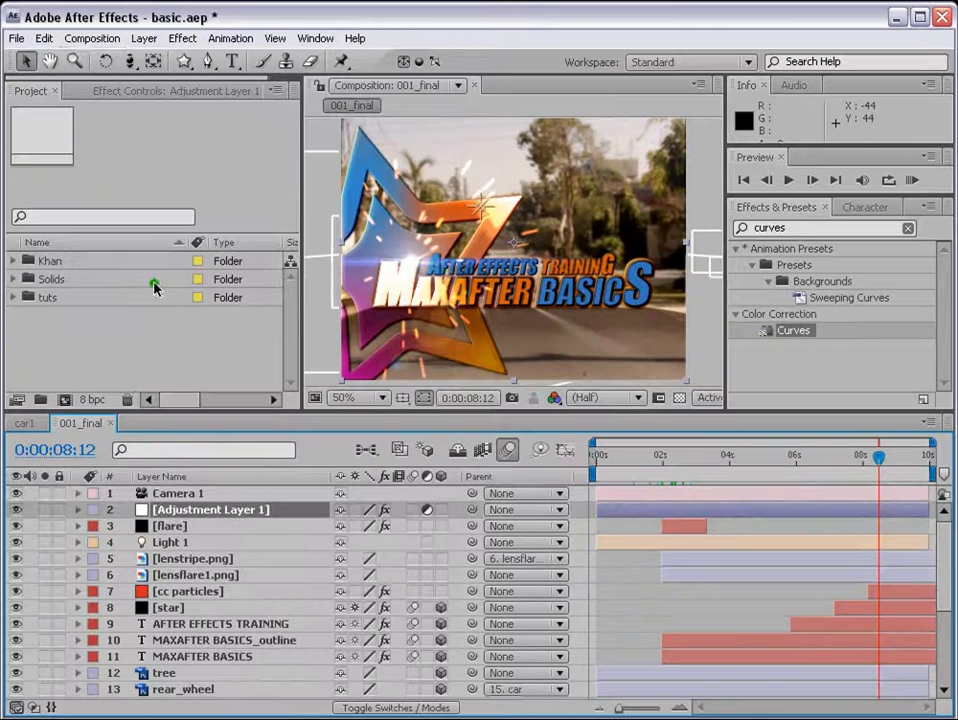
pyautogui.click(72, 38)
pyautogui.click(130, 173)
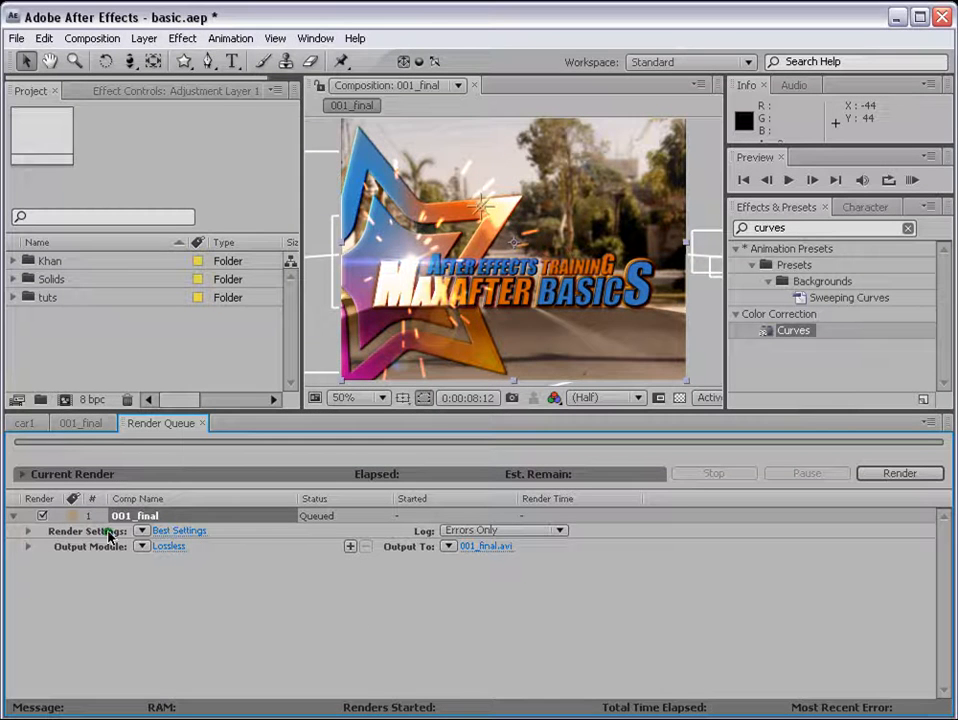
# Step: Open the render settings of the queued 001_final item and choose Best quality
pyautogui.click(176, 531)
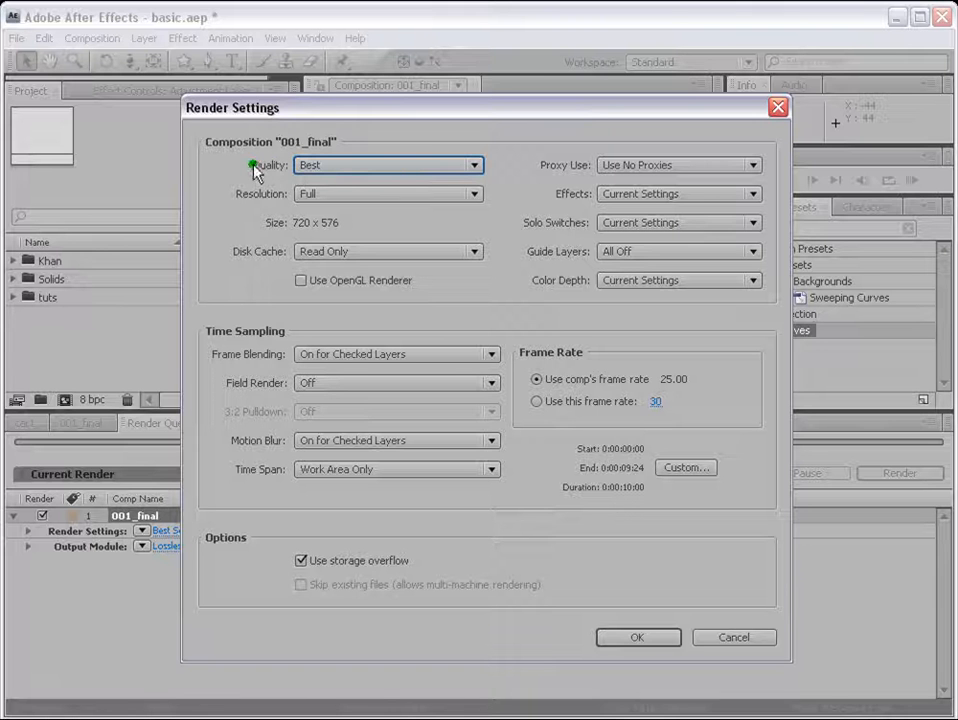
pyautogui.click(350, 165)
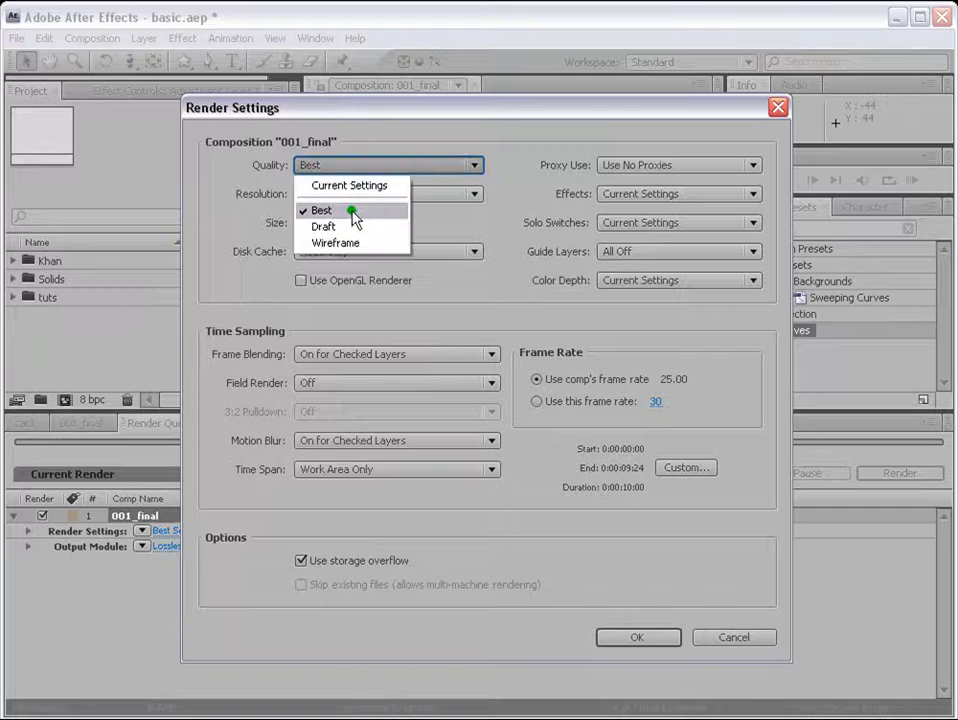
pyautogui.click(343, 208)
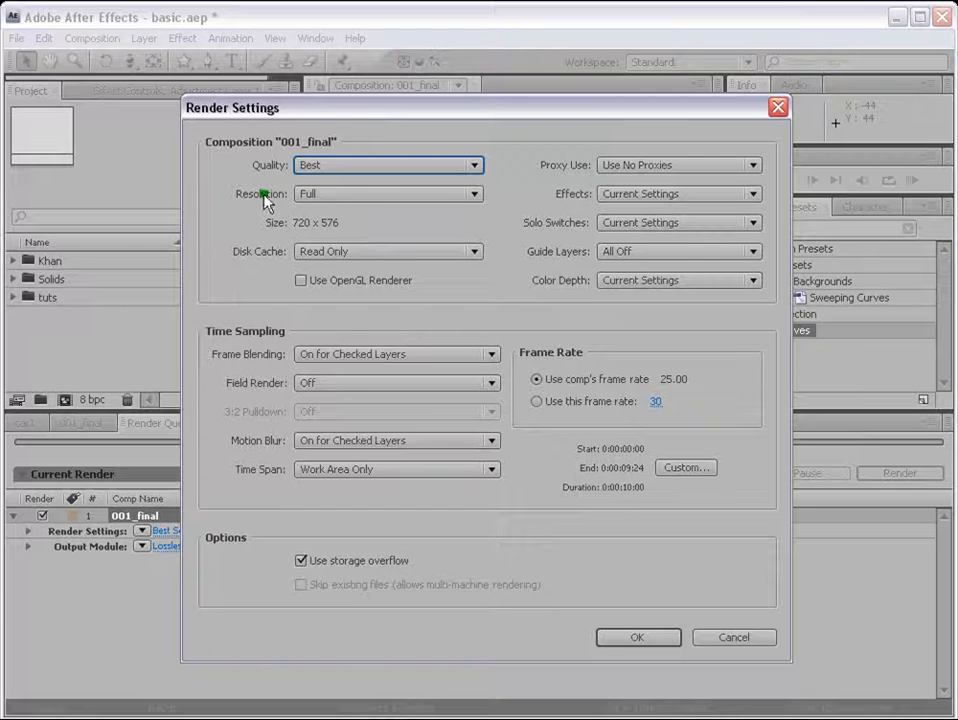
# Step: Try the Half, Third and Quarter resolutions in the render settings
pyautogui.click(305, 194)
pyautogui.click(326, 256)
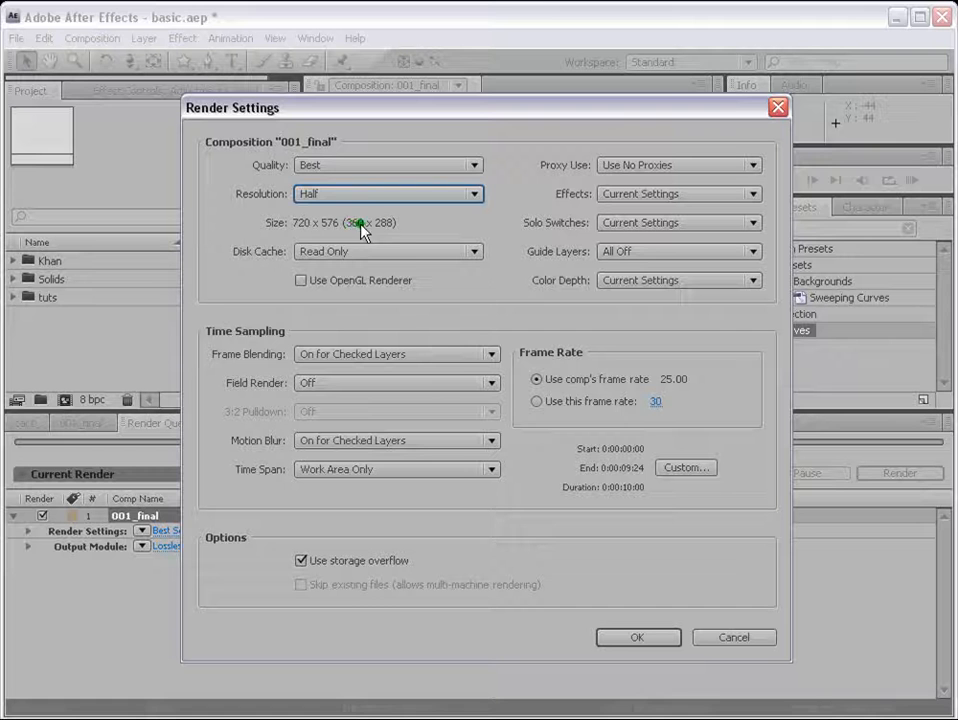
pyautogui.click(372, 200)
pyautogui.click(357, 273)
pyautogui.click(388, 198)
pyautogui.click(374, 292)
# Step: Set the render resolution to Full and accept the render settings
pyautogui.click(425, 198)
pyautogui.click(450, 234)
pyautogui.click(637, 638)
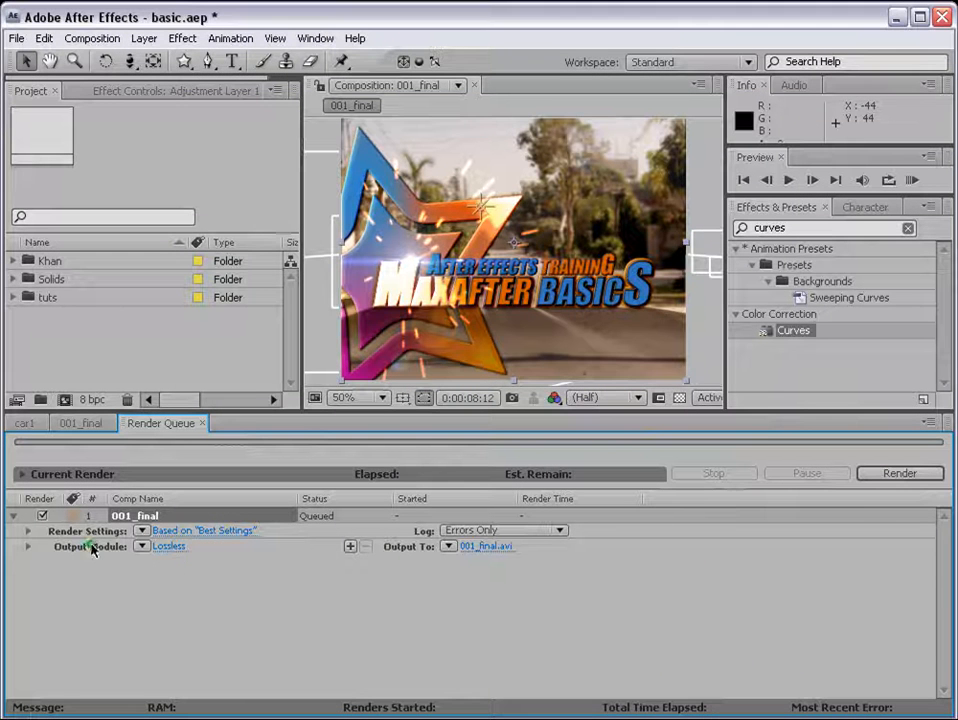
# Step: Open the output module settings of 001_final and set the format to QuickTime Movie
pyautogui.click(162, 546)
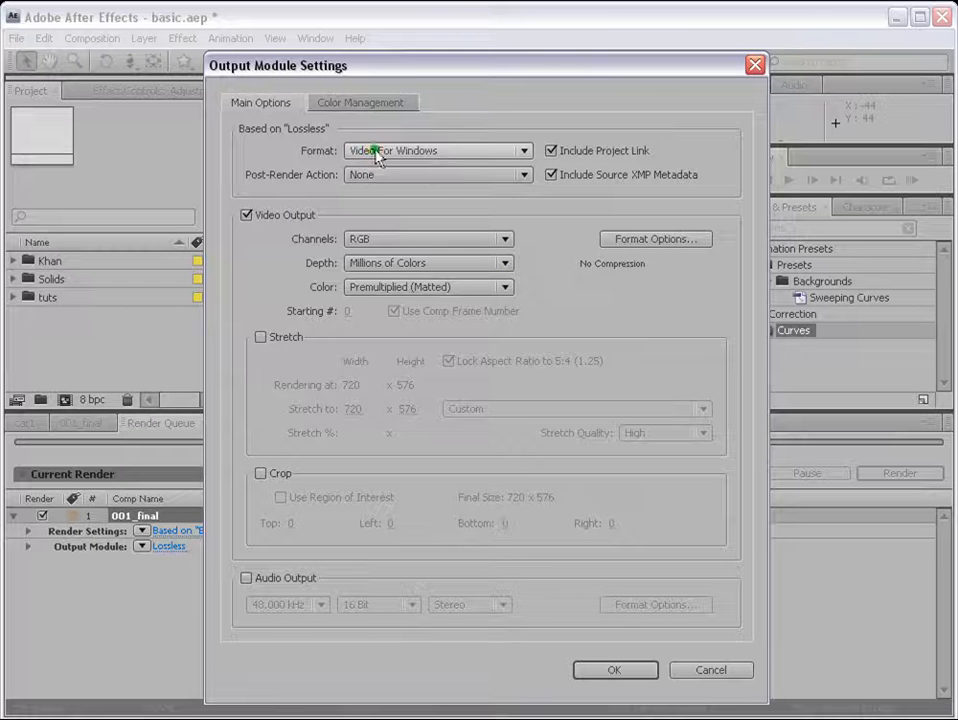
pyautogui.click(513, 150)
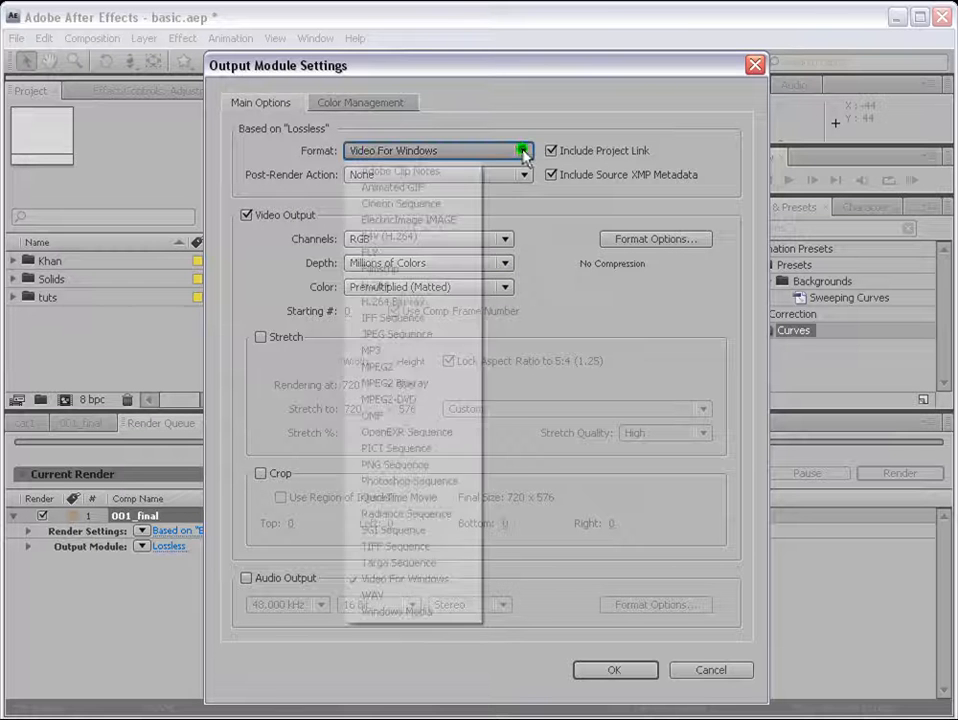
pyautogui.click(418, 499)
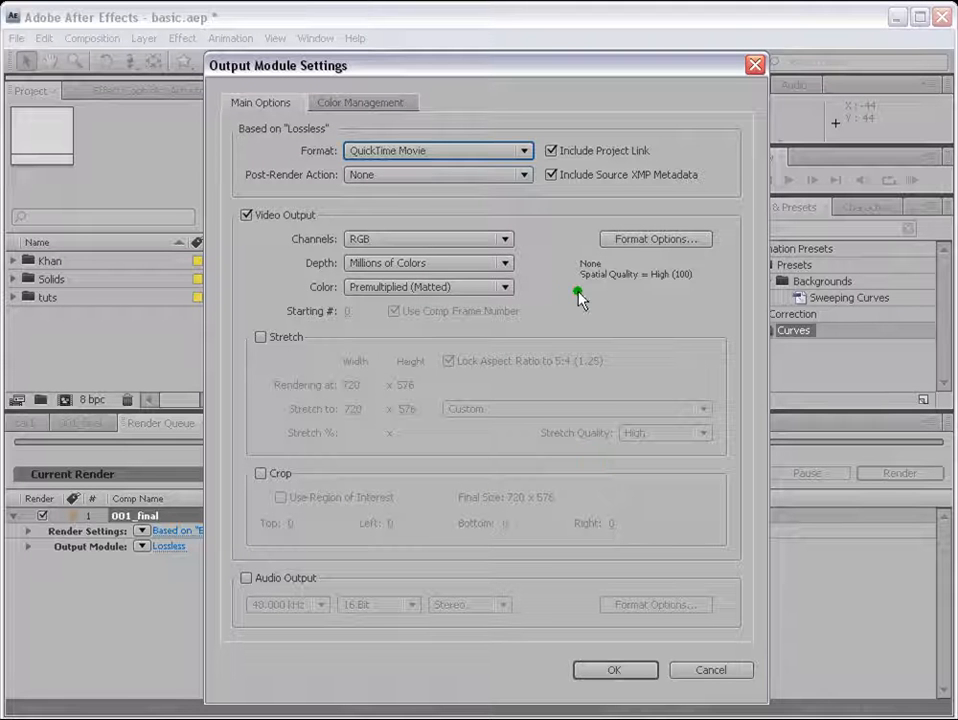
# Step: Set the video compression type to Photo - JPEG with the quality at High
pyautogui.click(643, 247)
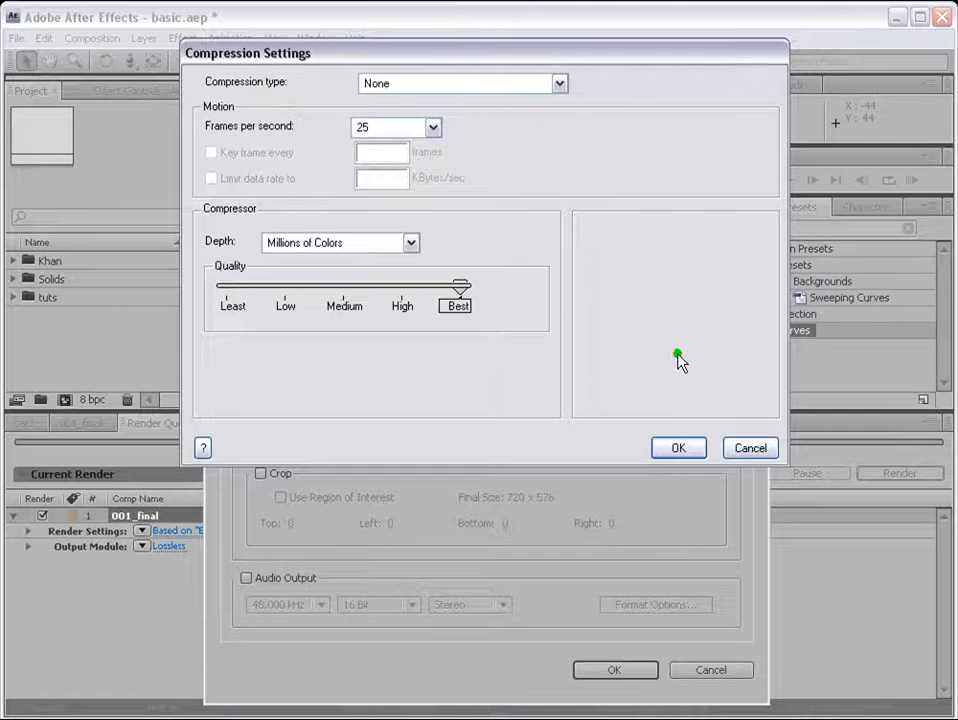
pyautogui.moveTo(443, 58); pyautogui.dragTo(467, 139)
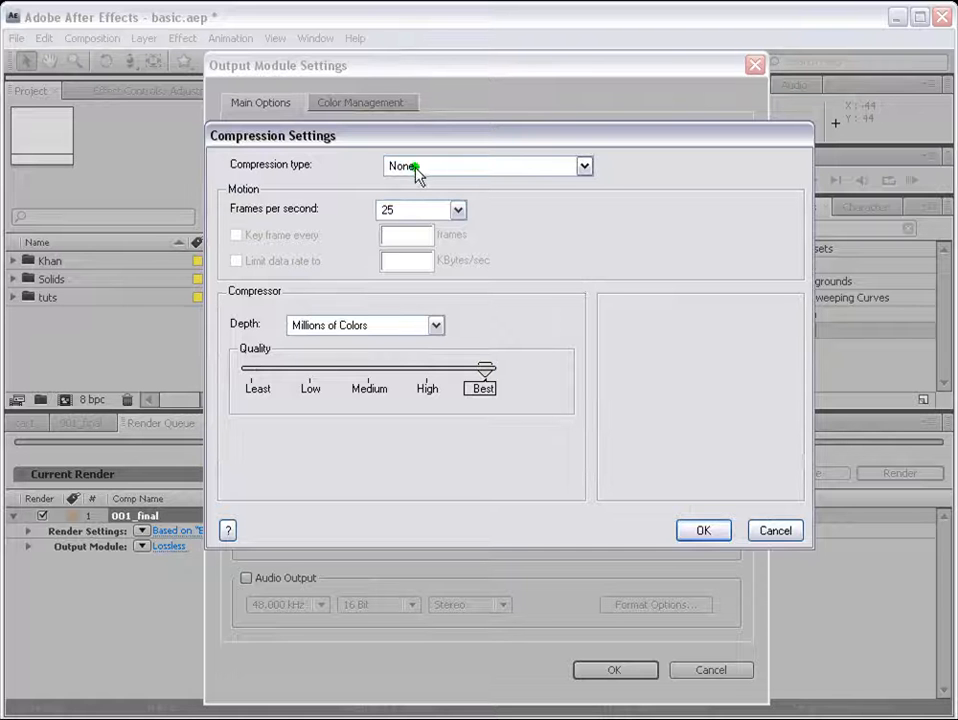
pyautogui.click(586, 166)
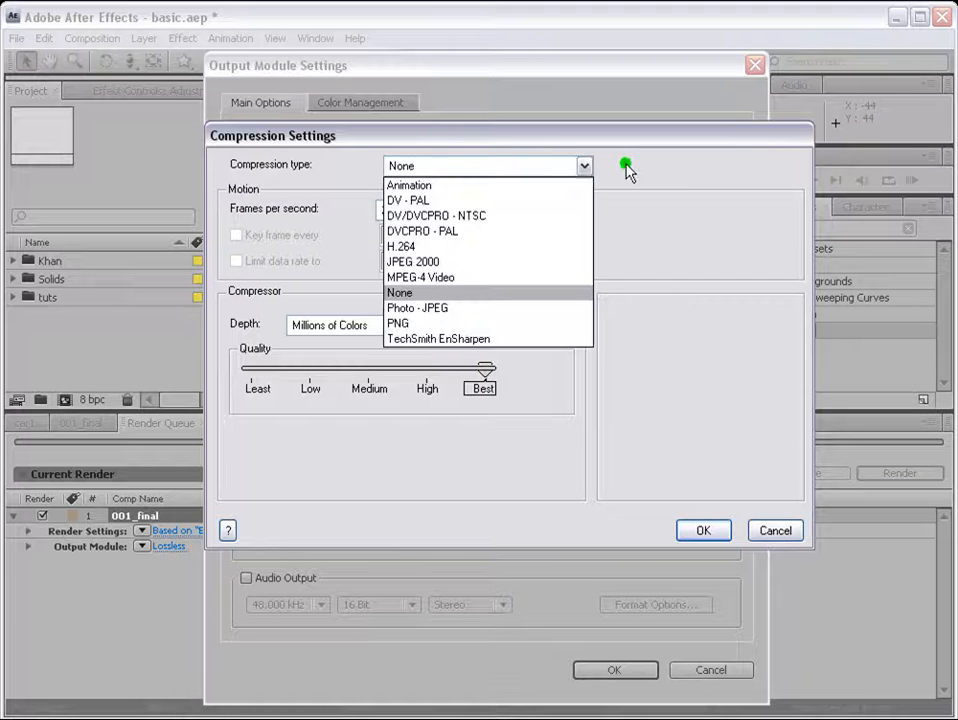
pyautogui.click(628, 188)
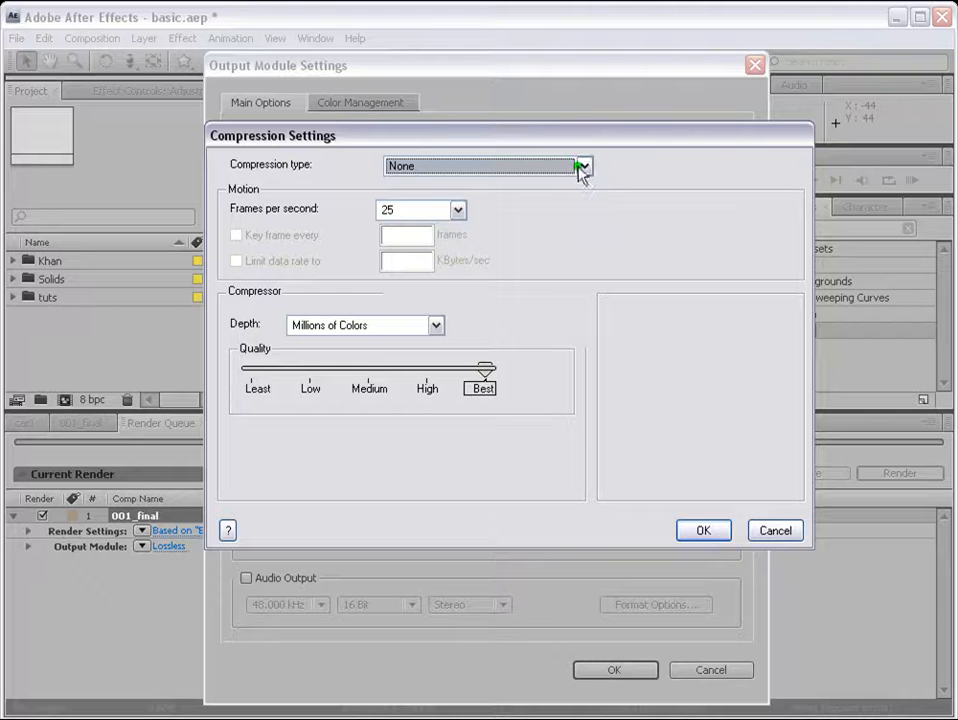
pyautogui.click(582, 167)
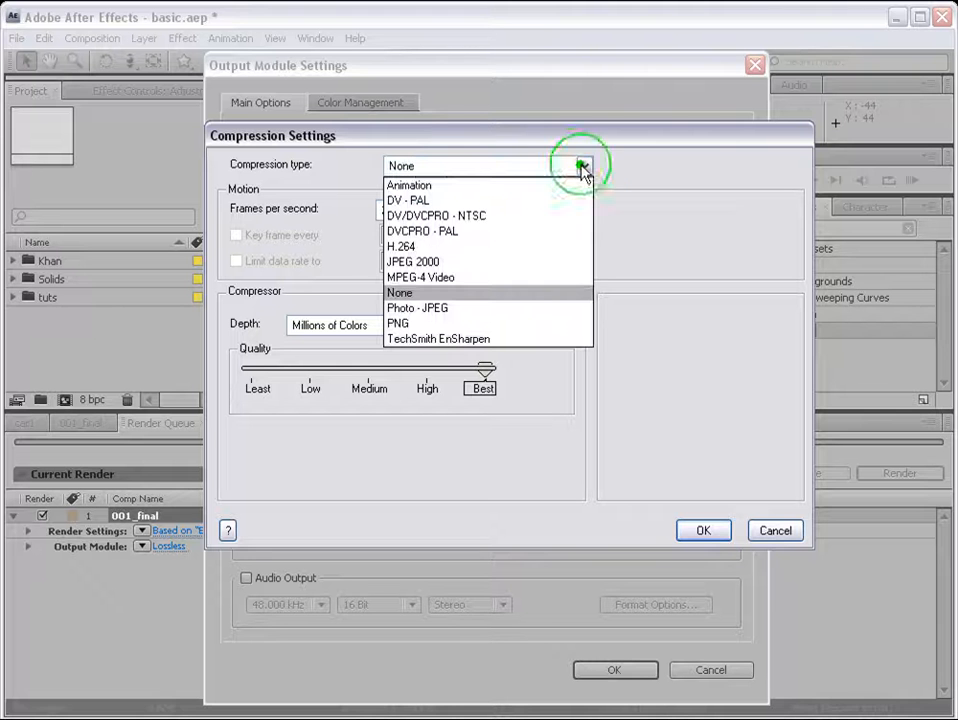
pyautogui.click(462, 310)
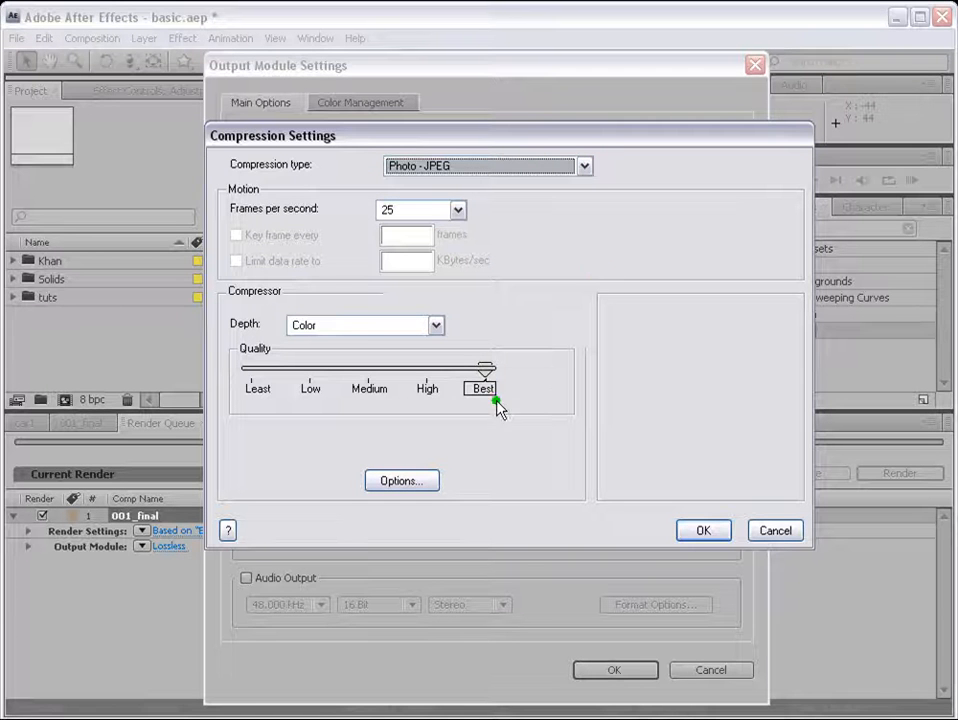
pyautogui.moveTo(486, 372); pyautogui.dragTo(527, 375)
pyautogui.moveTo(486, 370); pyautogui.dragTo(437, 378)
pyautogui.moveTo(428, 370)
pyautogui.mouseDown()
pyautogui.moveTo(530, 381)
pyautogui.moveTo(487, 369)
pyautogui.moveTo(424, 372)
pyautogui.mouseUp()
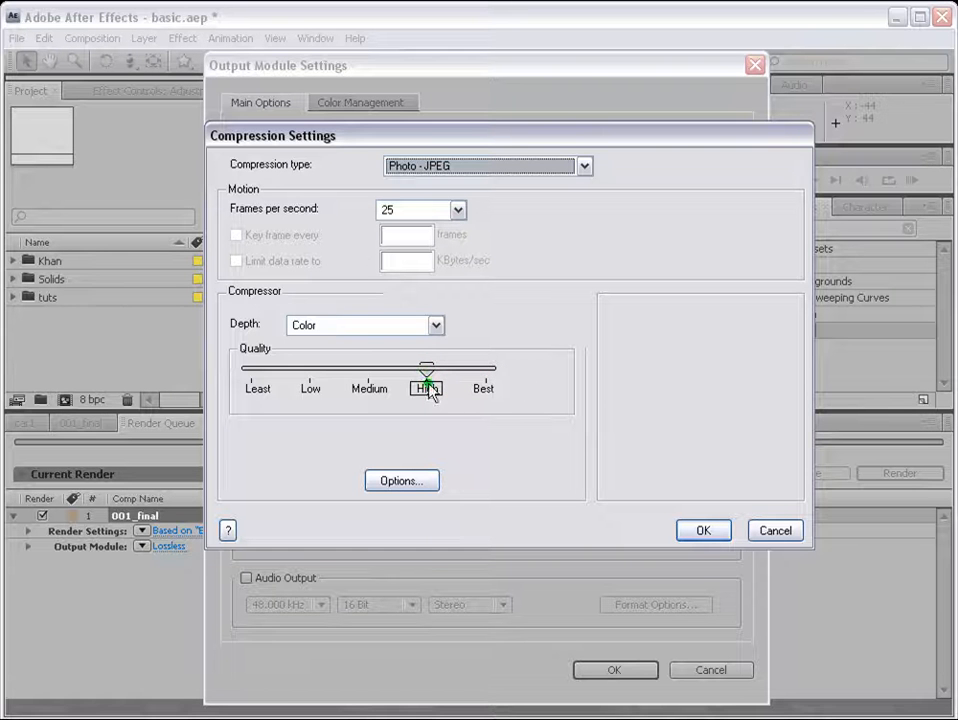
pyautogui.click(707, 530)
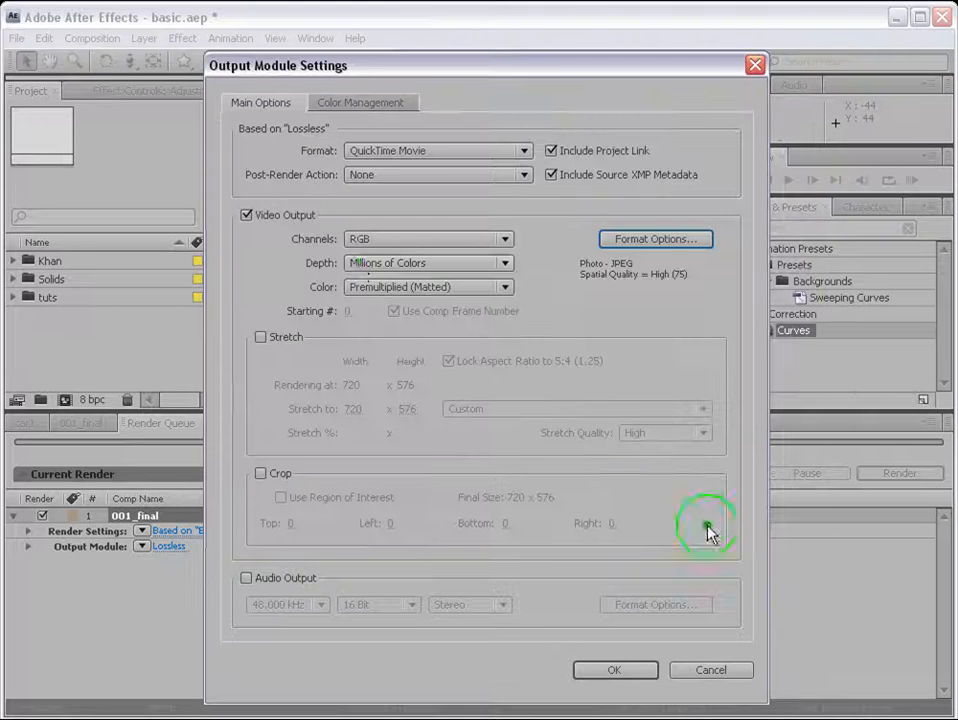
# Step: Enable audio output in the output module settings
pyautogui.click(245, 580)
pyautogui.click(245, 580)
pyautogui.click(245, 580)
pyautogui.click(246, 580)
pyautogui.click(246, 579)
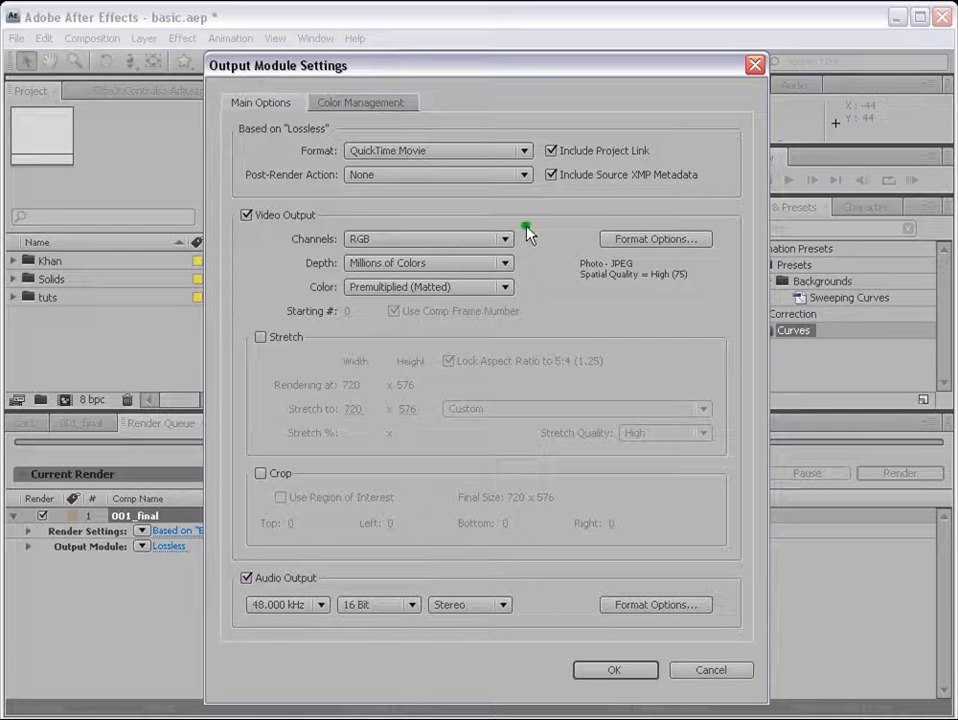
pyautogui.click(644, 670)
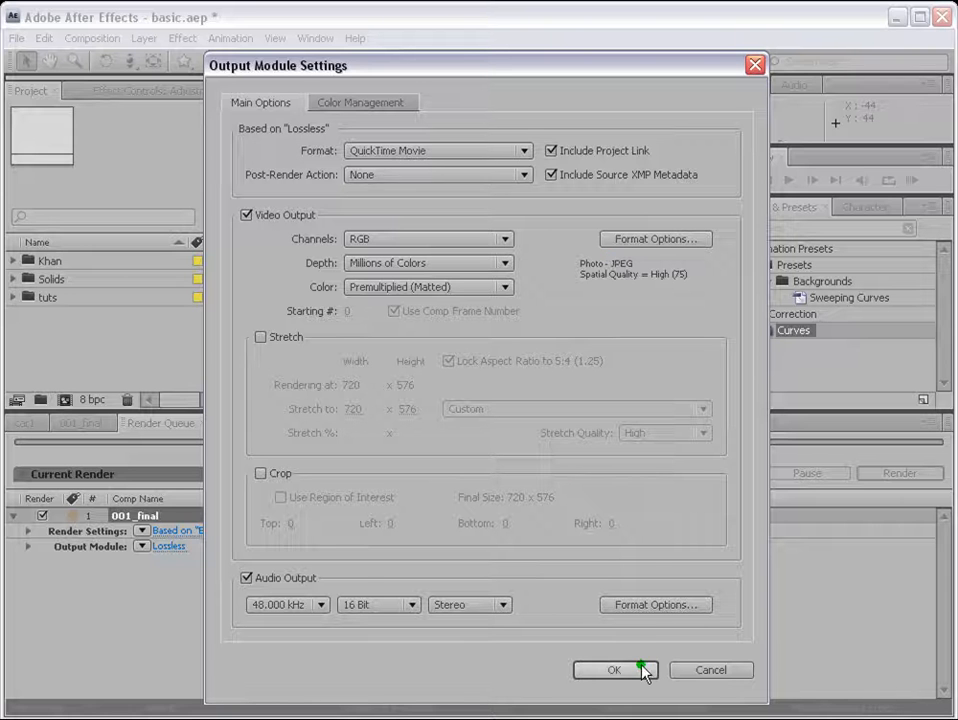
# Step: Review the available compression types, keep Photo - JPEG and accept the output module settings
pyautogui.click(625, 240)
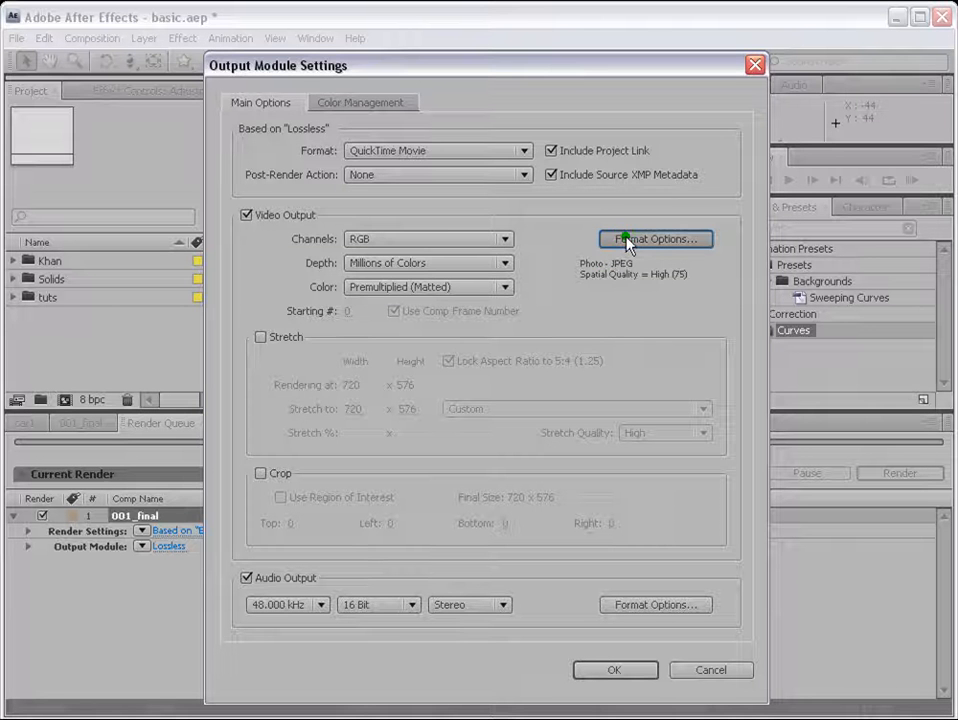
pyautogui.click(559, 83)
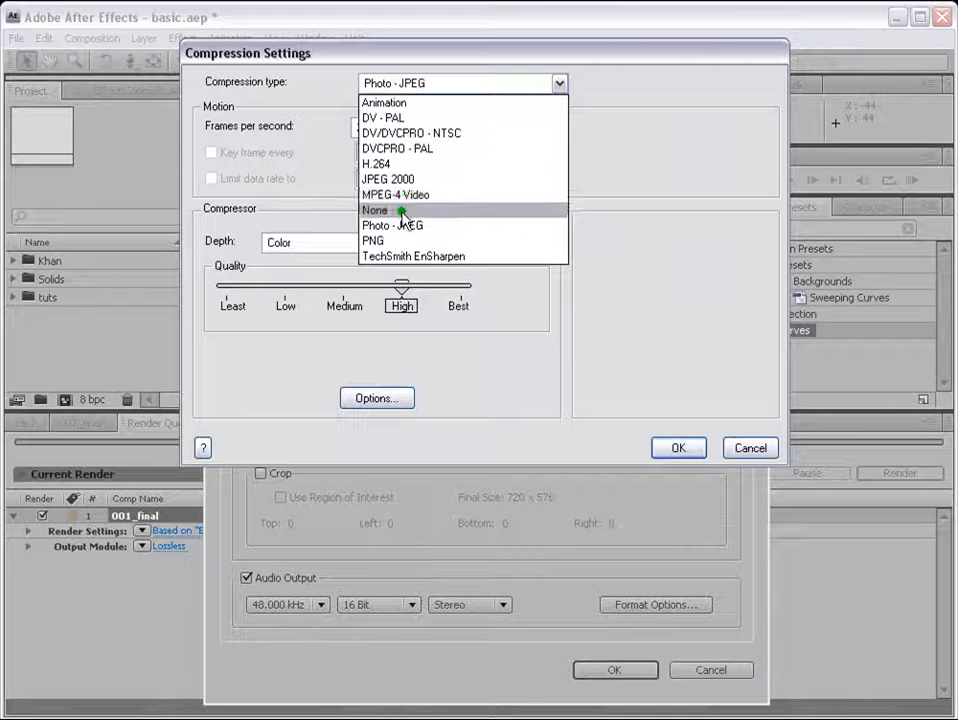
pyautogui.click(673, 357)
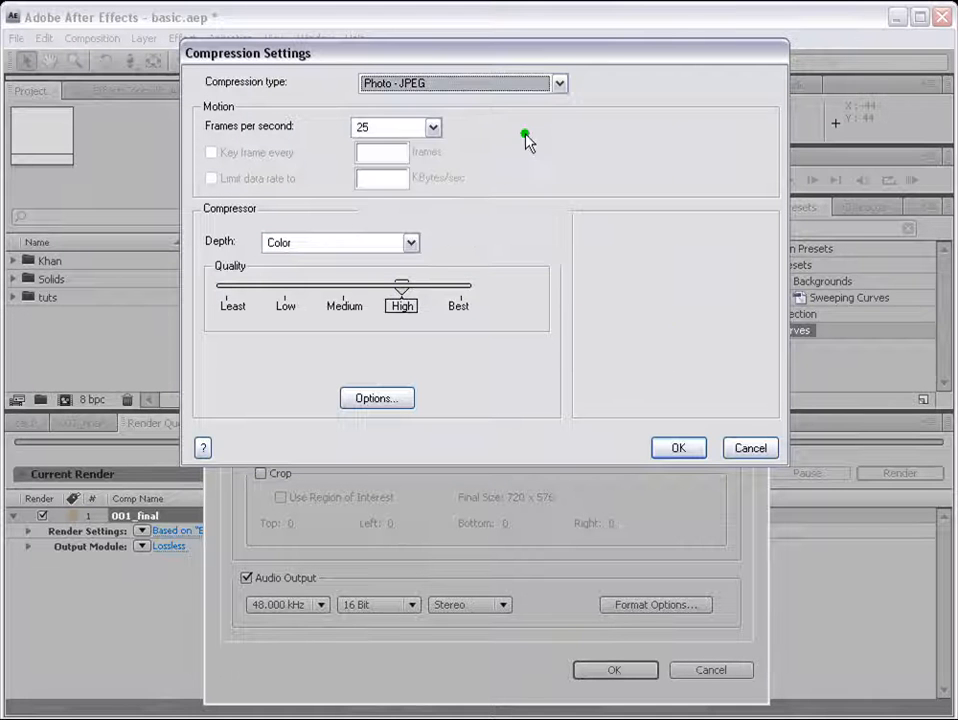
pyautogui.click(677, 450)
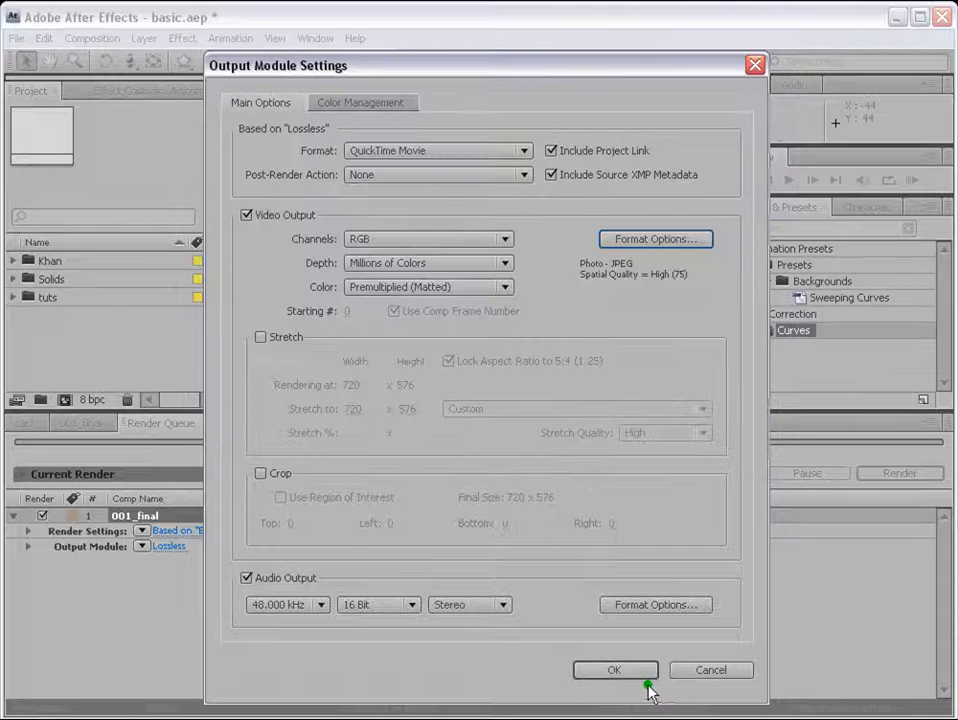
pyautogui.click(620, 670)
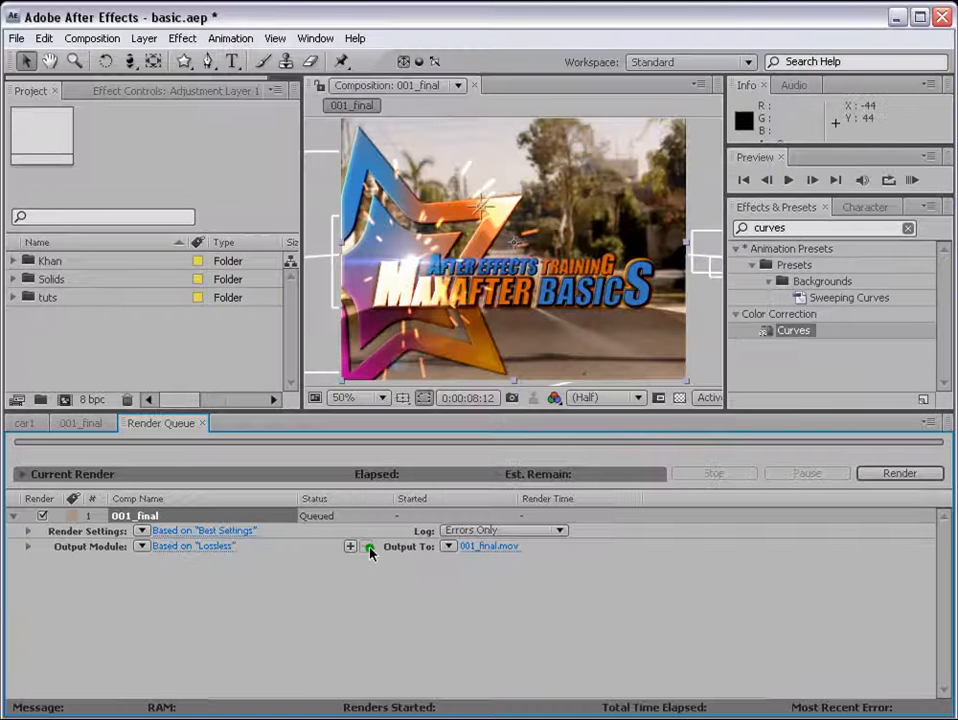
# Step: Set the output file of the 001_final render to final, saved in the preview folder as a QuickTime Movie
pyautogui.click(497, 549)
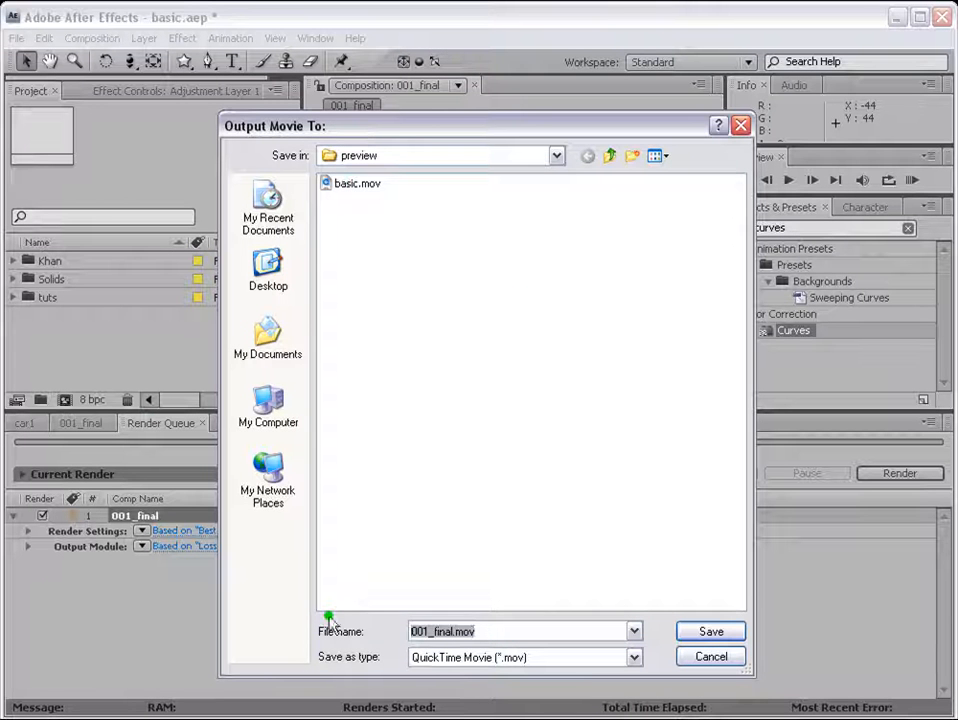
pyautogui.write('final')
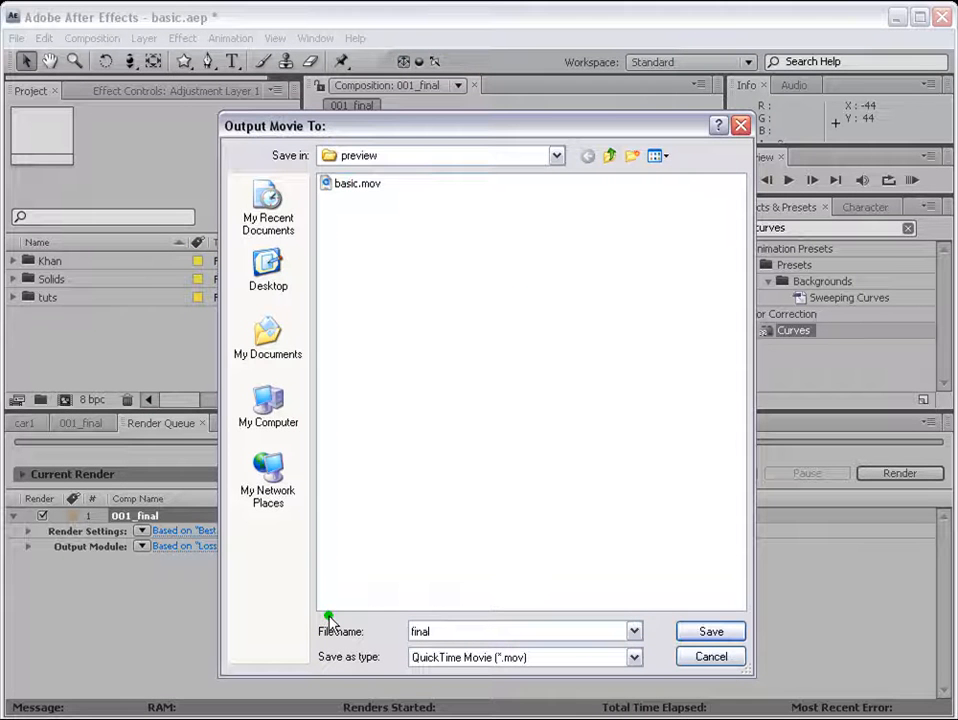
pyautogui.click(712, 633)
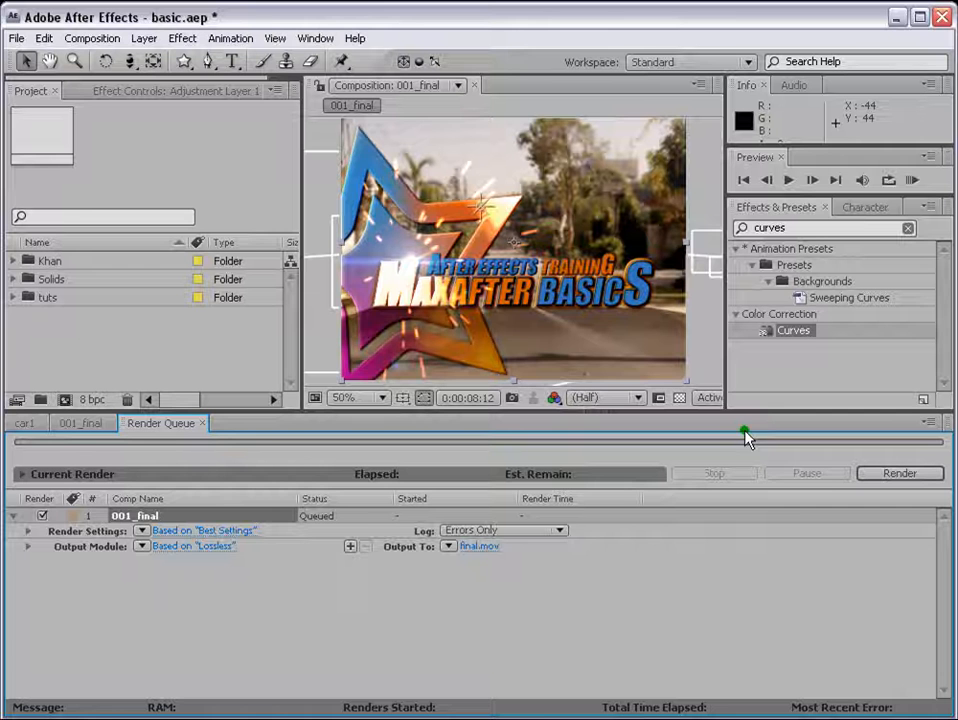
# Step: Start rendering 001_final and stop the render before it completes
pyautogui.click(905, 474)
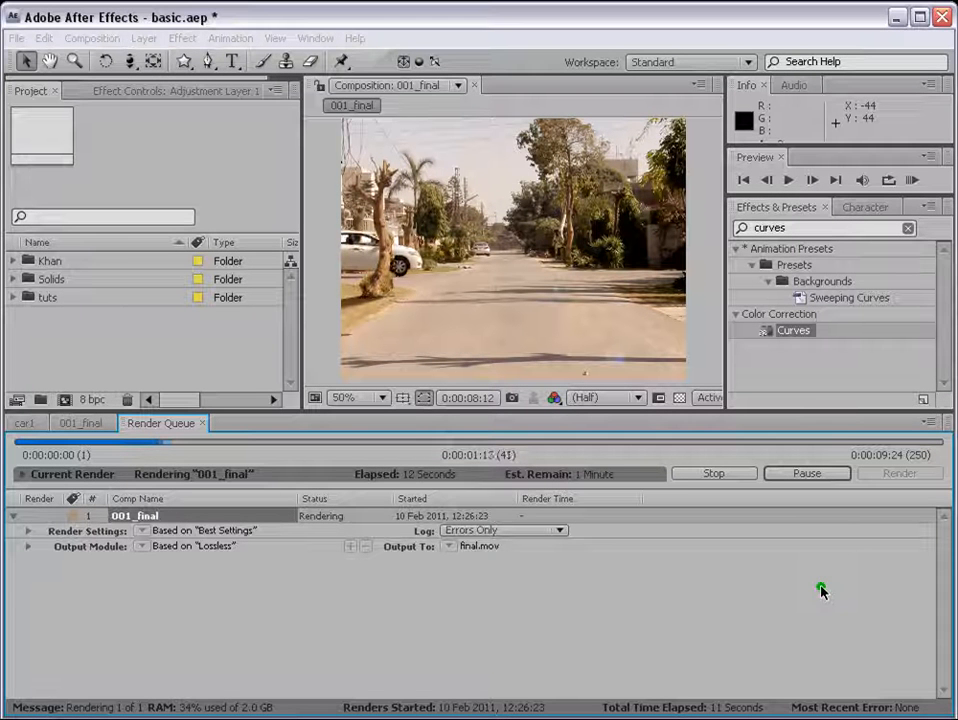
pyautogui.click(714, 474)
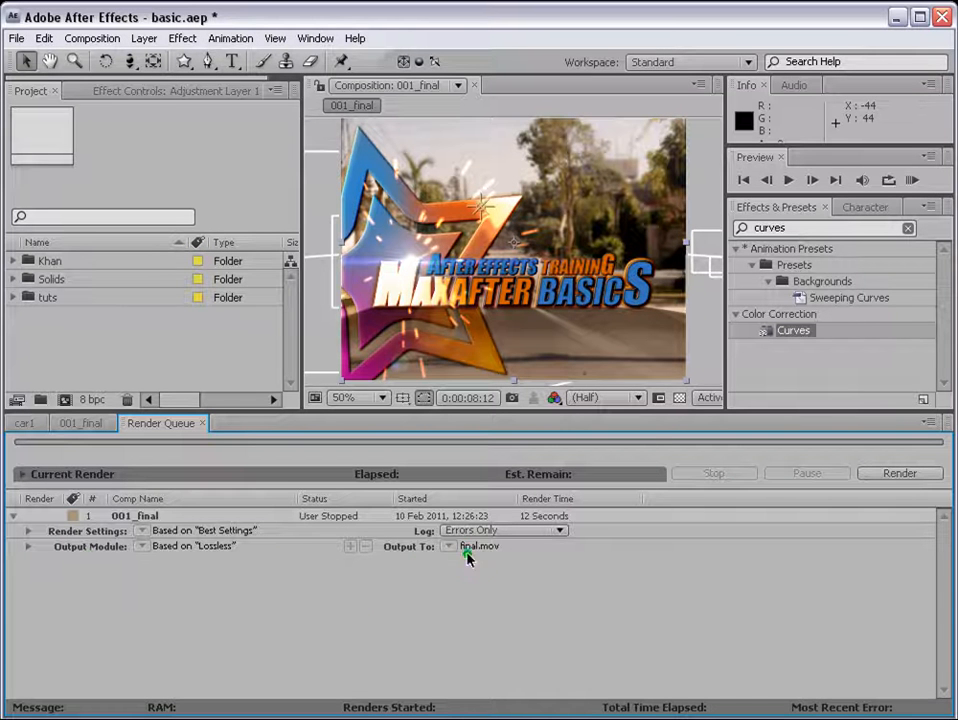
# Step: Check the output module details and file path of the stopped 001_final render, and close the render queue
pyautogui.click(29, 547)
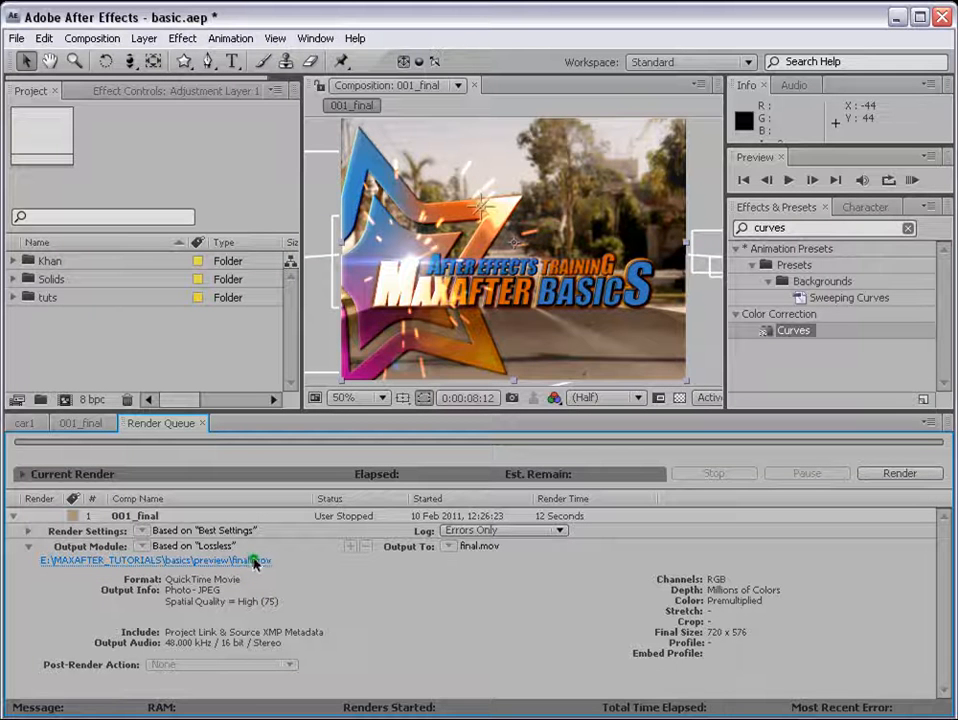
pyautogui.click(30, 547)
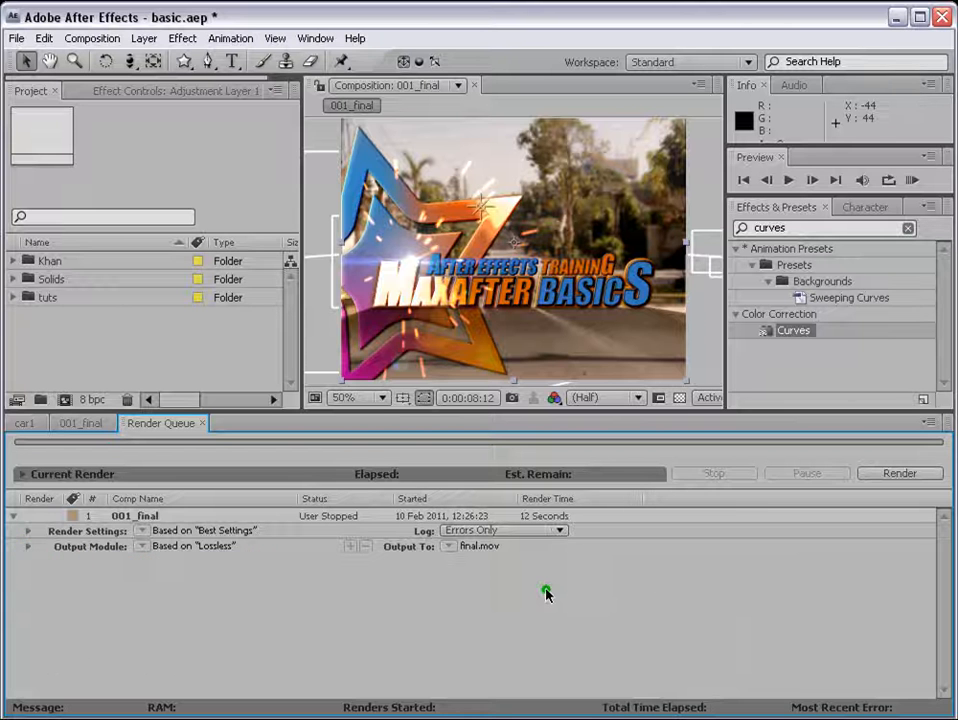
pyautogui.click(15, 516)
pyautogui.click(201, 423)
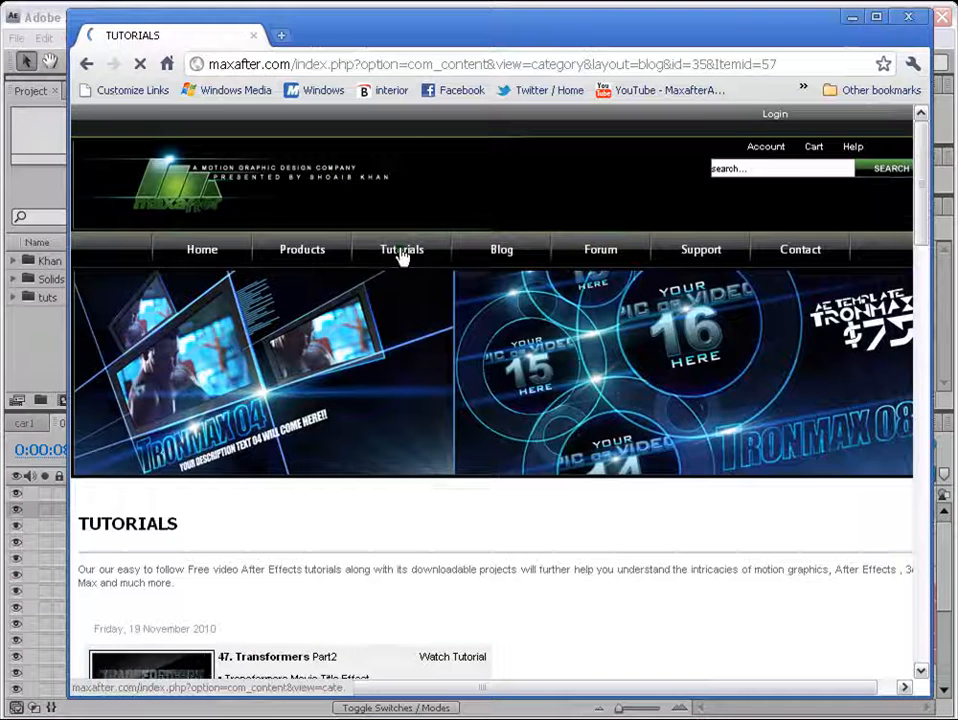
# Step: Switch to the web browser and look through the maxafter.com tutorials list, including the 22. Rendering tutorial
pyautogui.scroll(-20, 700, 330)
pyautogui.scroll(1, 705, 330)
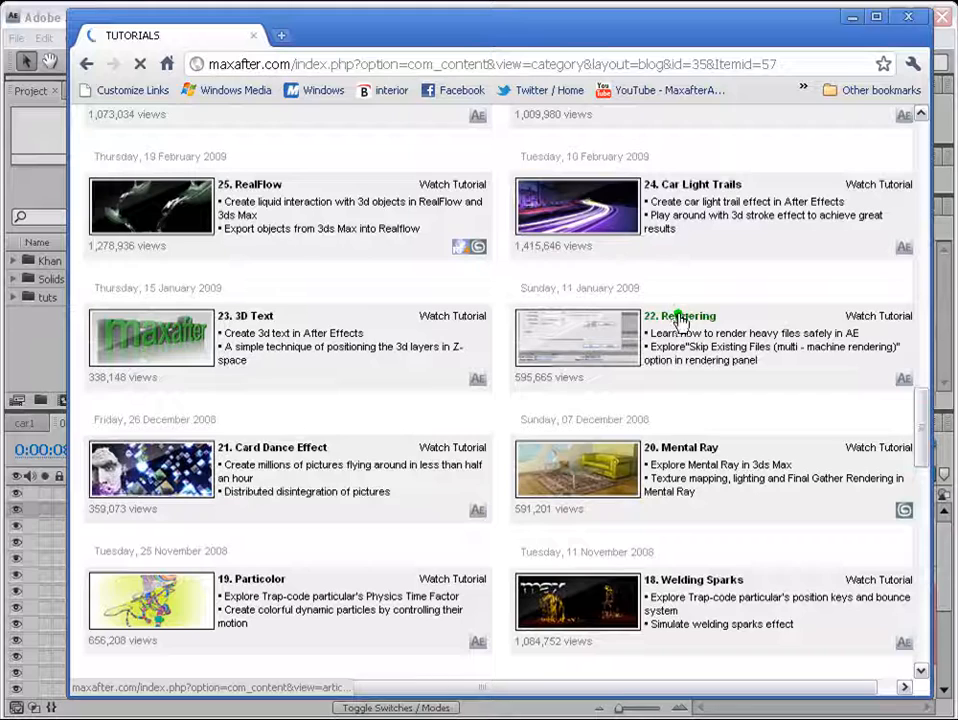
pyautogui.moveTo(922, 419); pyautogui.dragTo(925, 540)
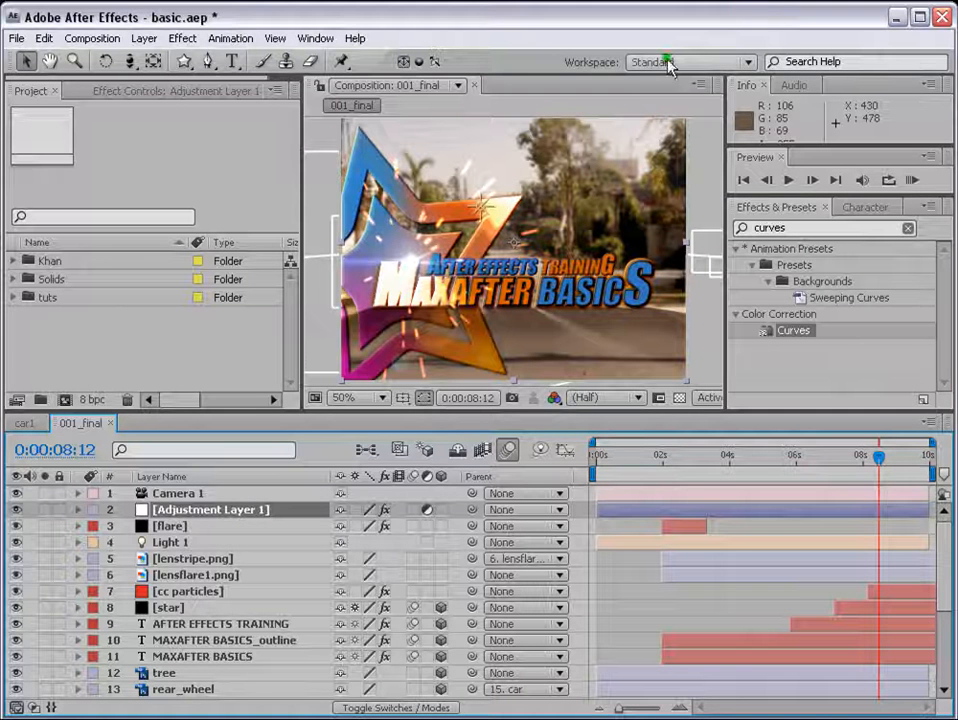
# Step: Reset the Standard workspace in After Effects, discarding the changes made to its layout
pyautogui.click(746, 62)
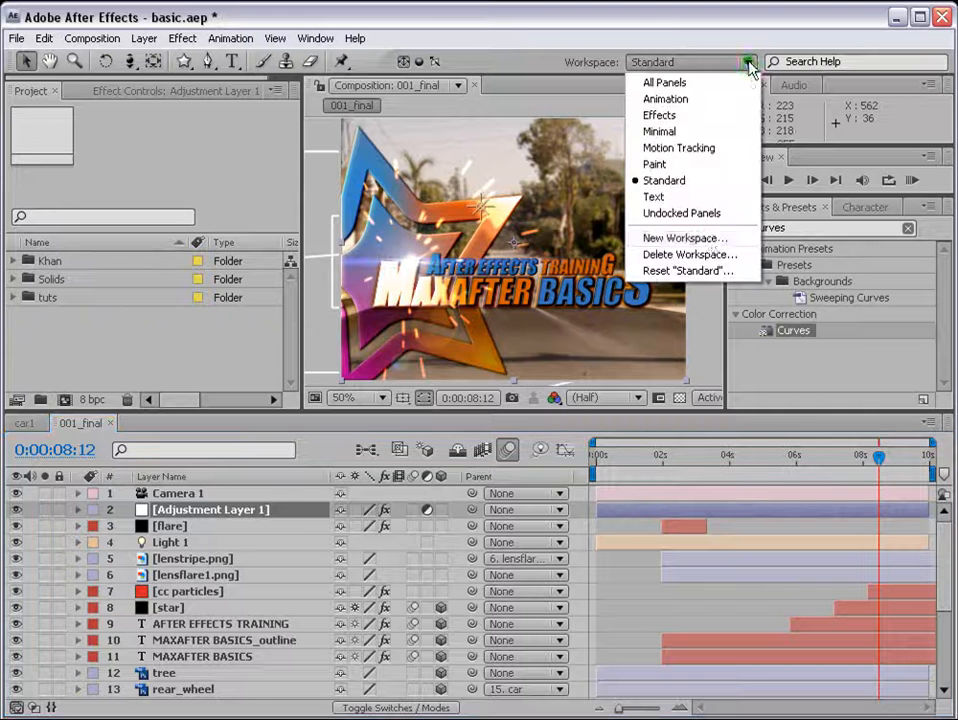
pyautogui.click(712, 272)
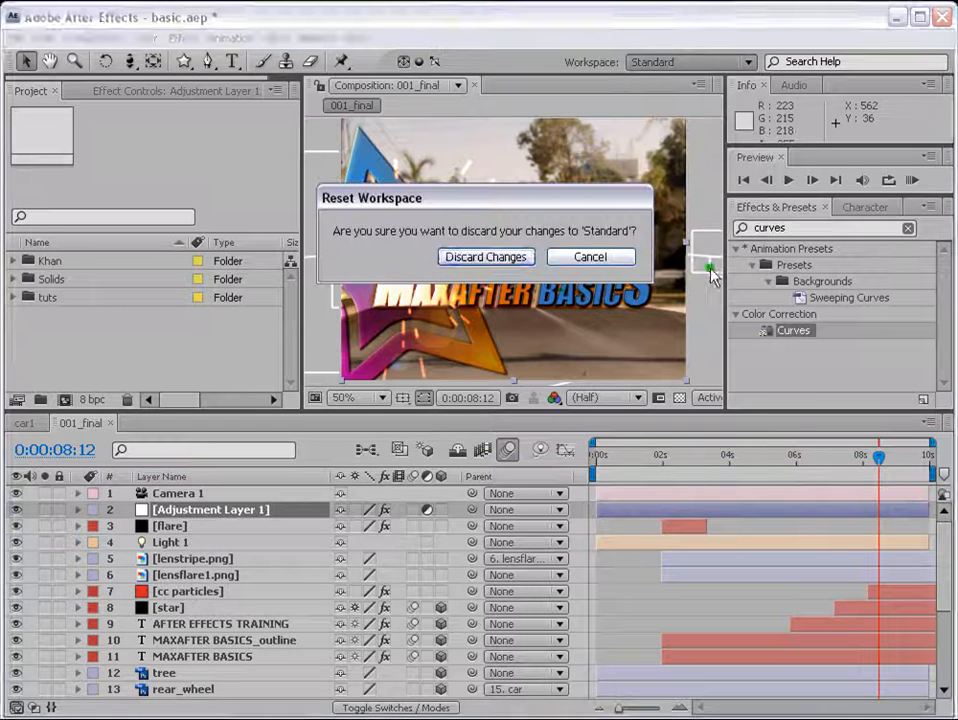
pyautogui.press('Return')
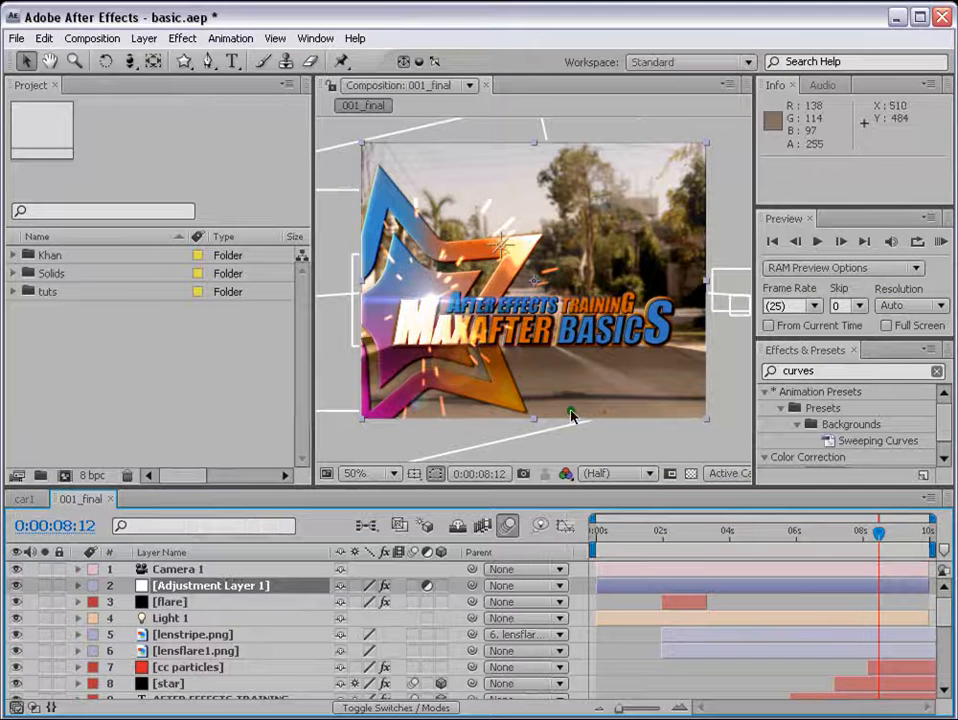
# Step: Close the Project panel and bring it back by resetting the Standard workspace, discarding the layout changes
pyautogui.click(54, 85)
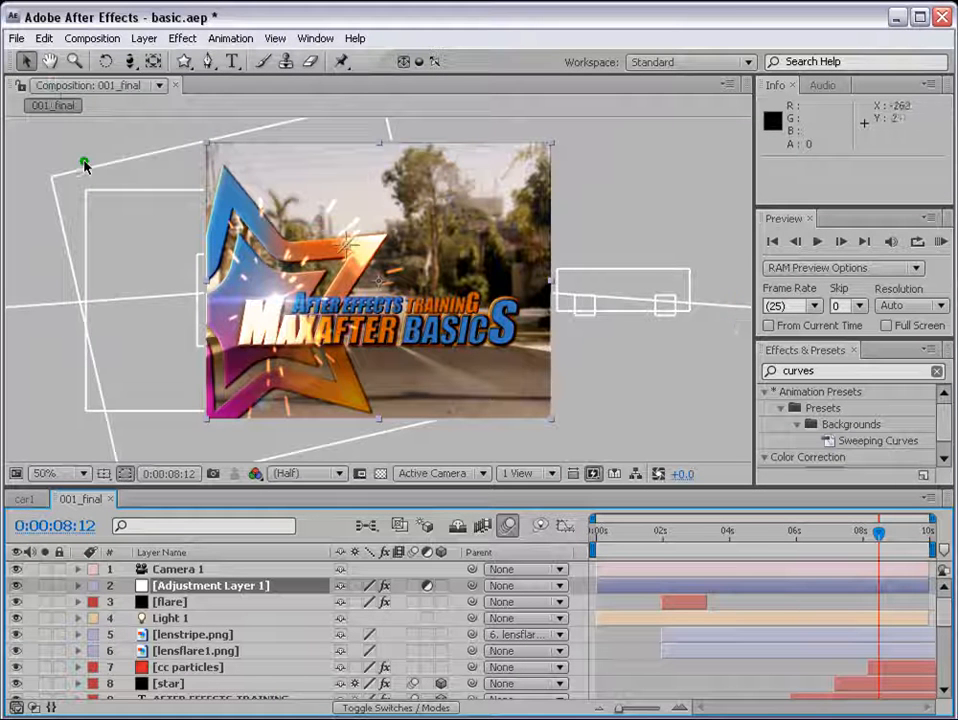
pyautogui.click(746, 63)
pyautogui.click(699, 270)
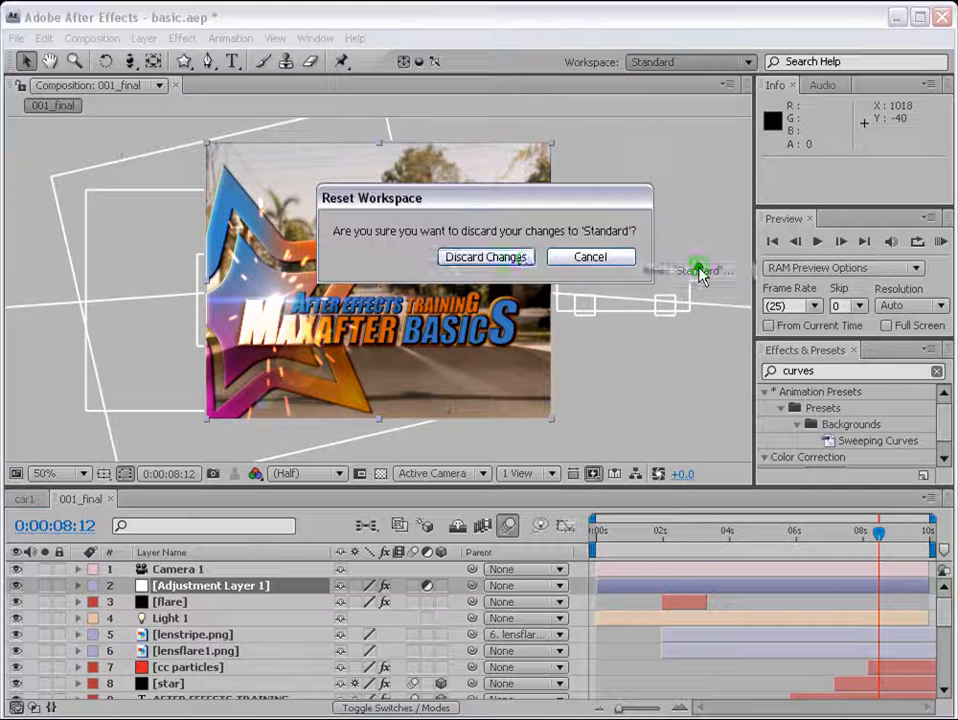
pyautogui.click(524, 258)
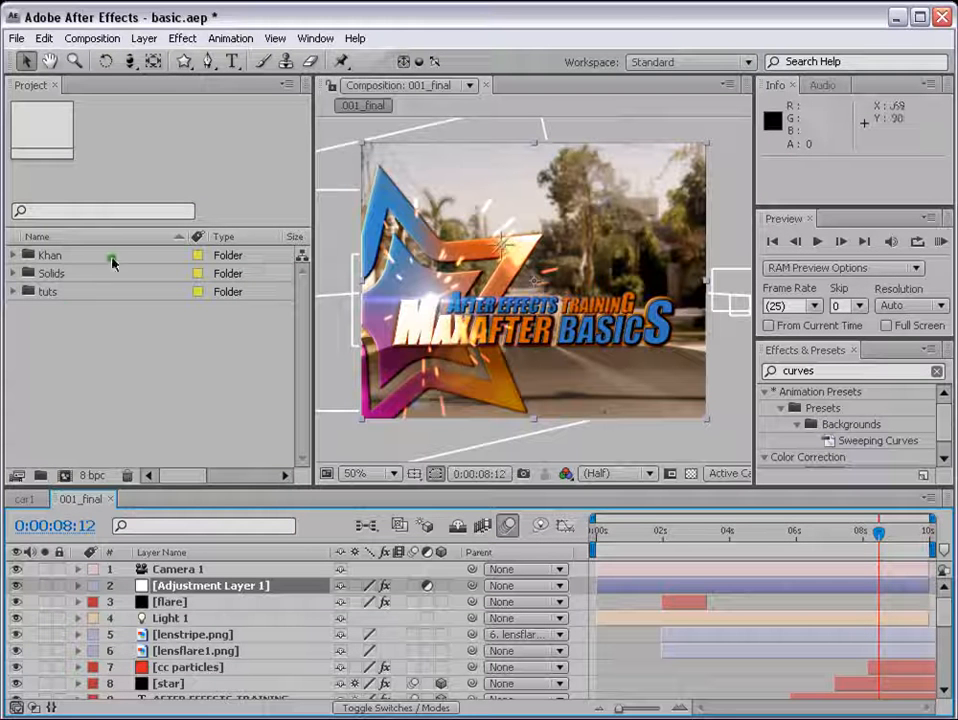